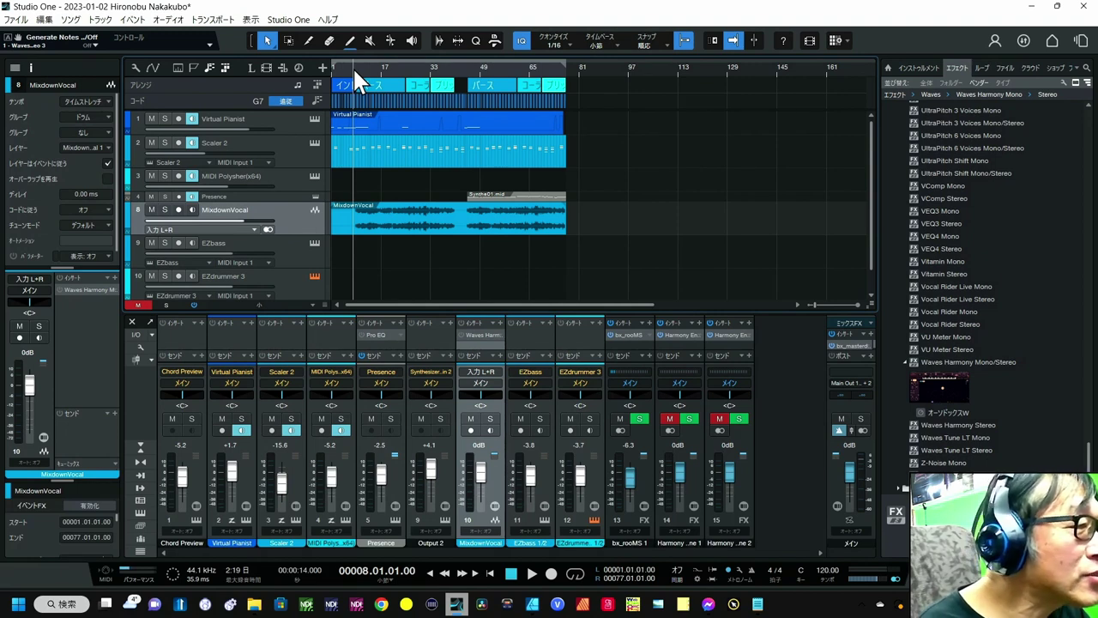
# Step: Open the Waves Harmony insert on the MixdownVocal track and play the song from around bar 8 to hear the harmony
pyautogui.click(531, 573)
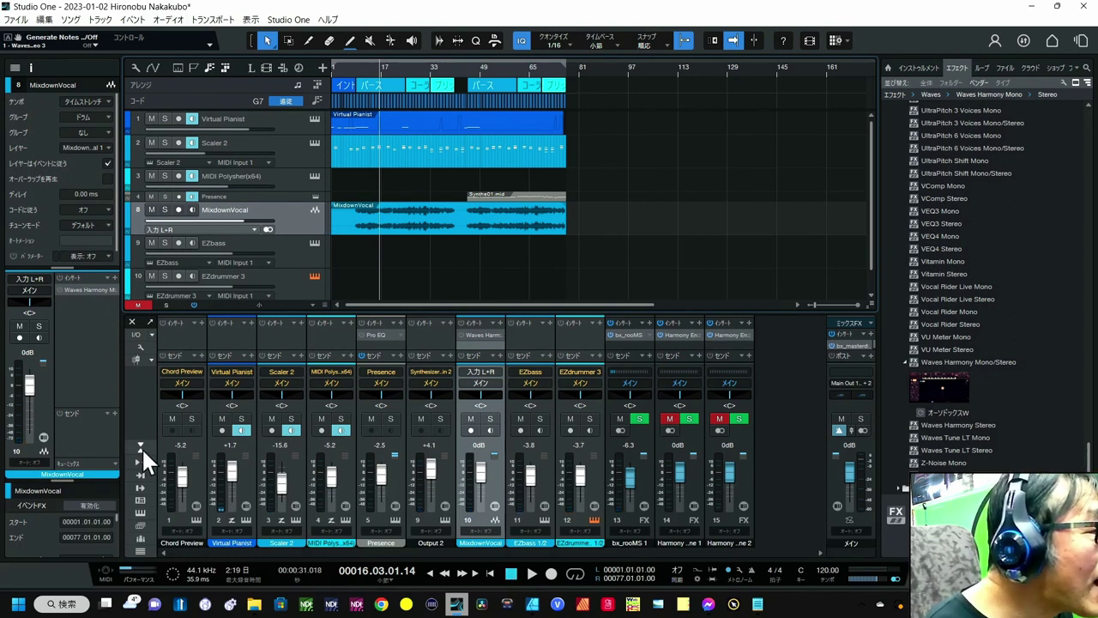
pyautogui.click(63, 291)
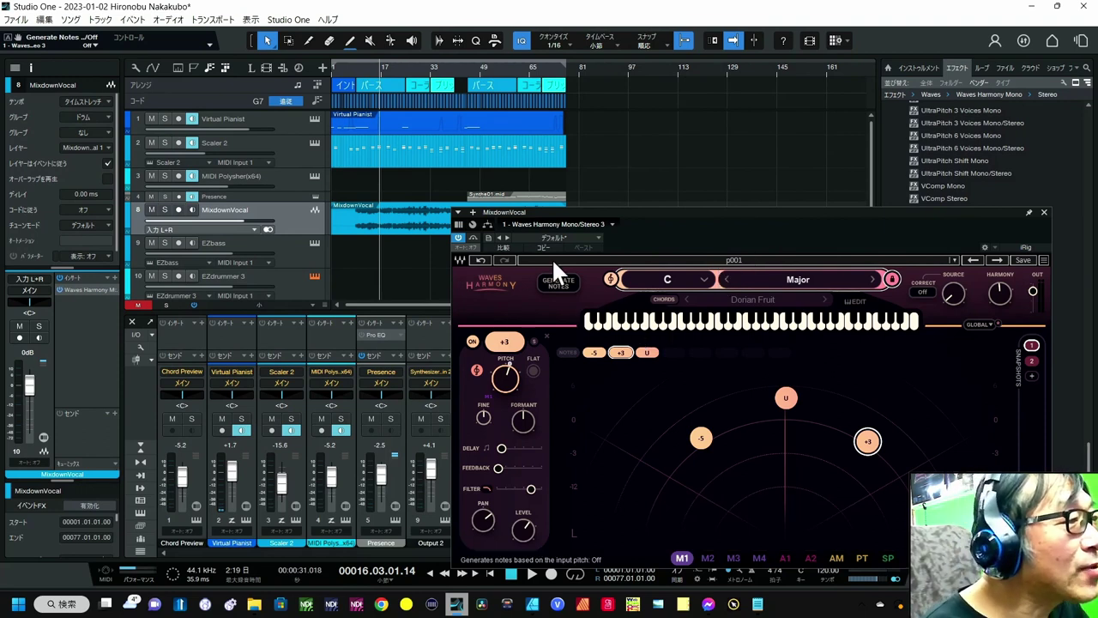
pyautogui.click(353, 66)
pyautogui.press('space')
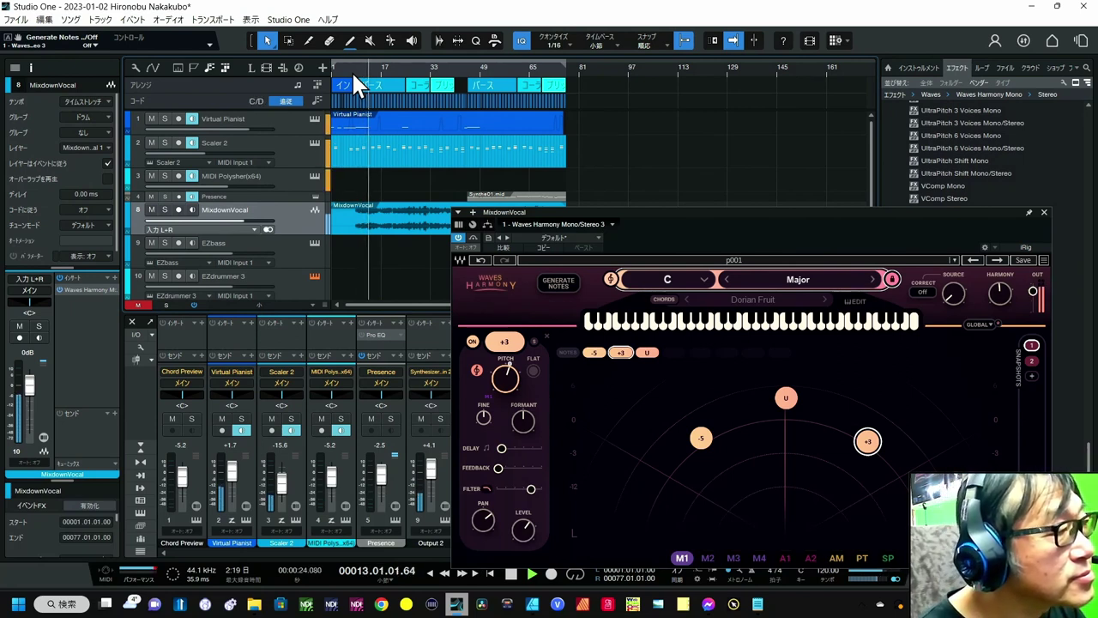
pyautogui.press('space')
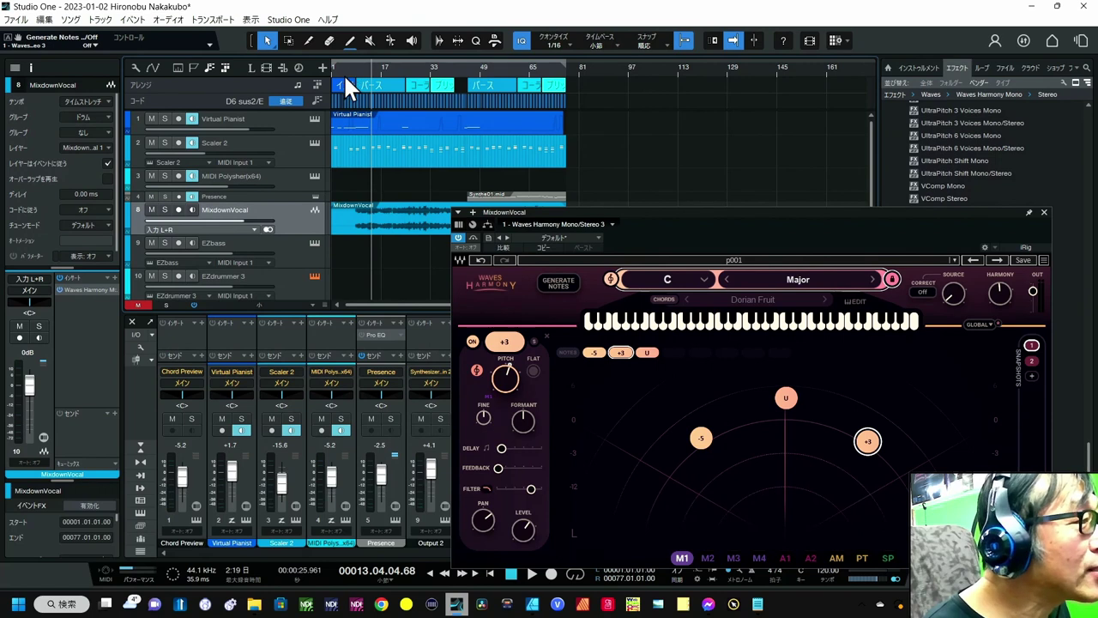
# Step: Show track automation and list the Waves Harmony insert parameters available for automating the MixdownVocal track
pyautogui.click(155, 69)
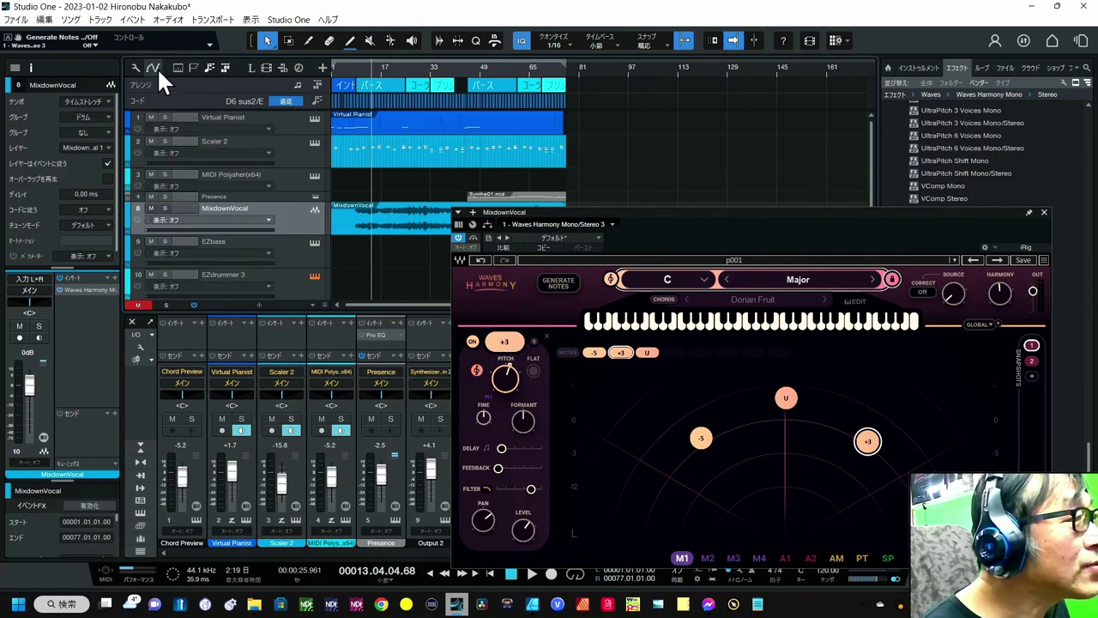
pyautogui.click(269, 219)
pyautogui.click(375, 238)
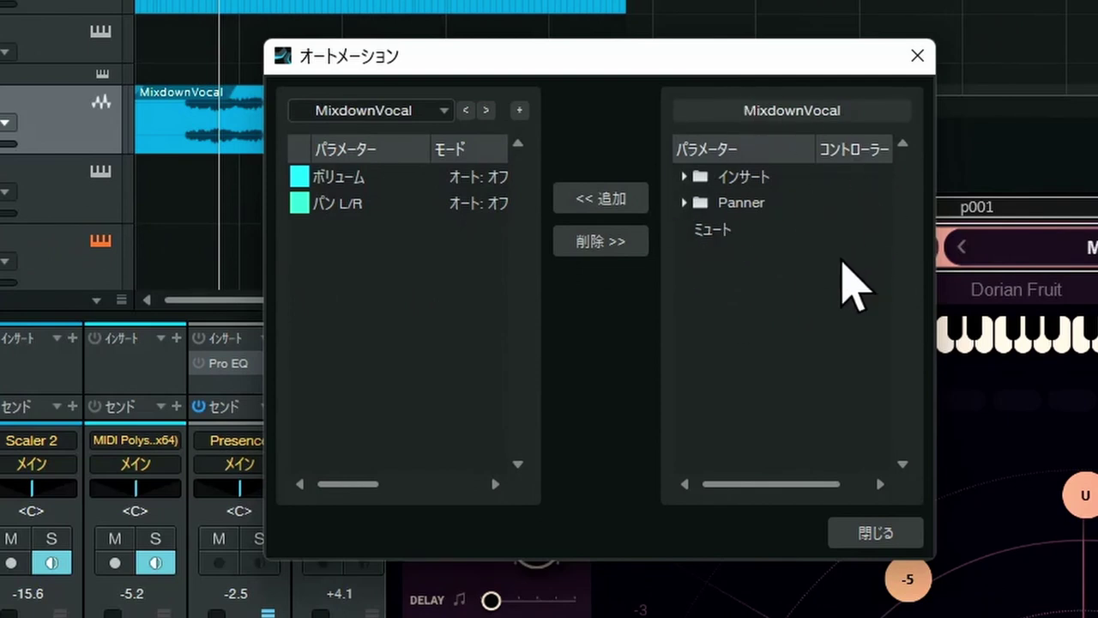
pyautogui.click(684, 178)
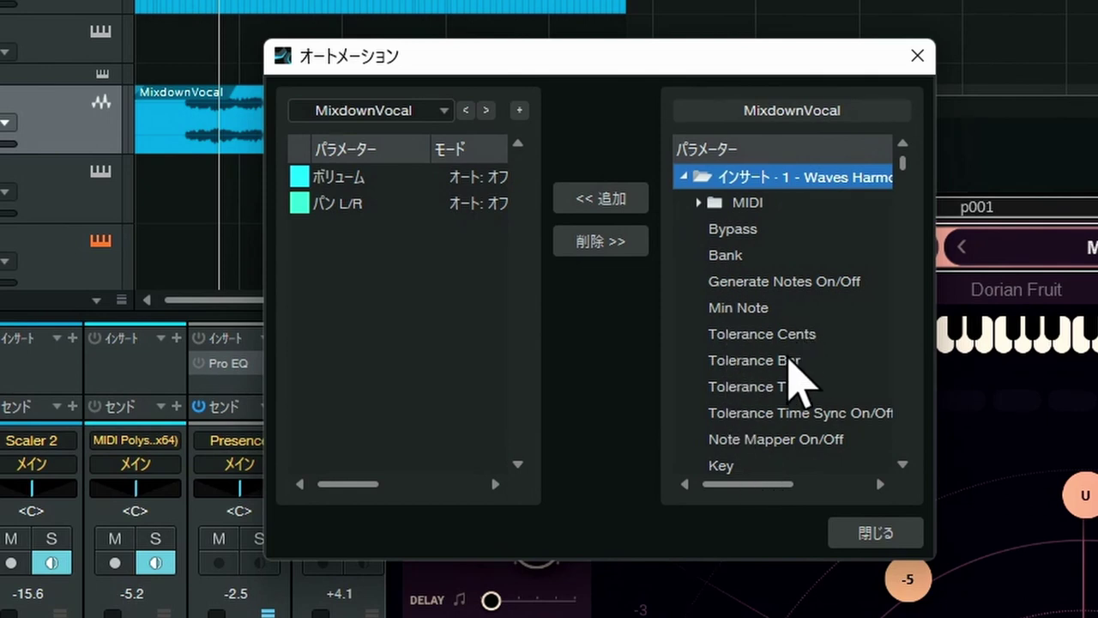
# Step: Look through the automatable Waves Harmony parameters, from Bypass through the Global and Harmony settings
pyautogui.scroll(-1, 792, 372)
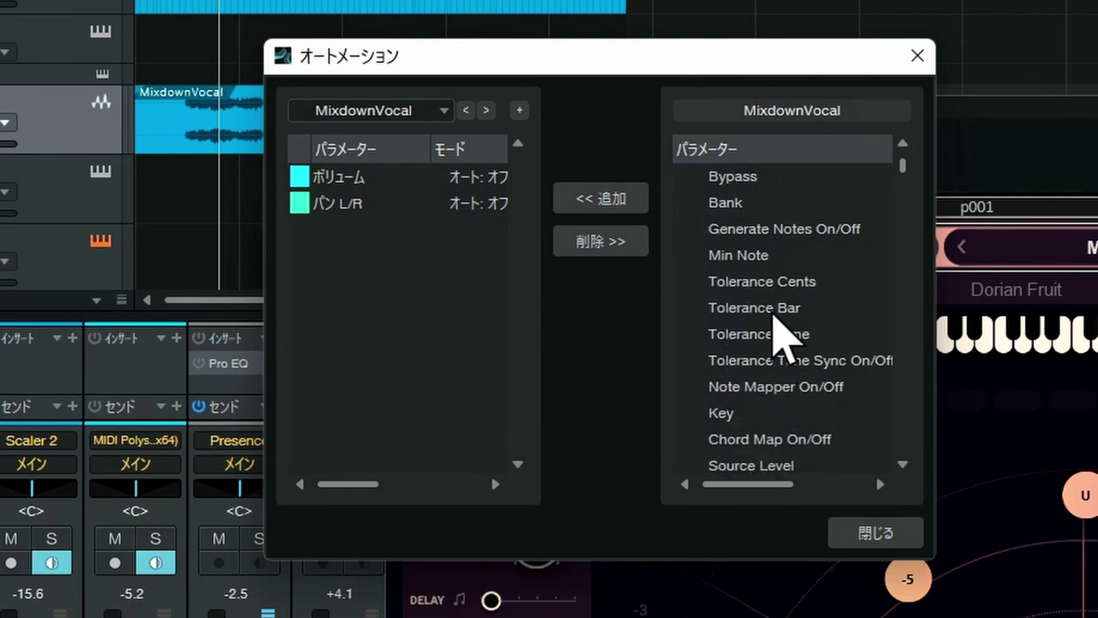
pyautogui.scroll(-4, 777, 314)
pyautogui.scroll(-2, 781, 335)
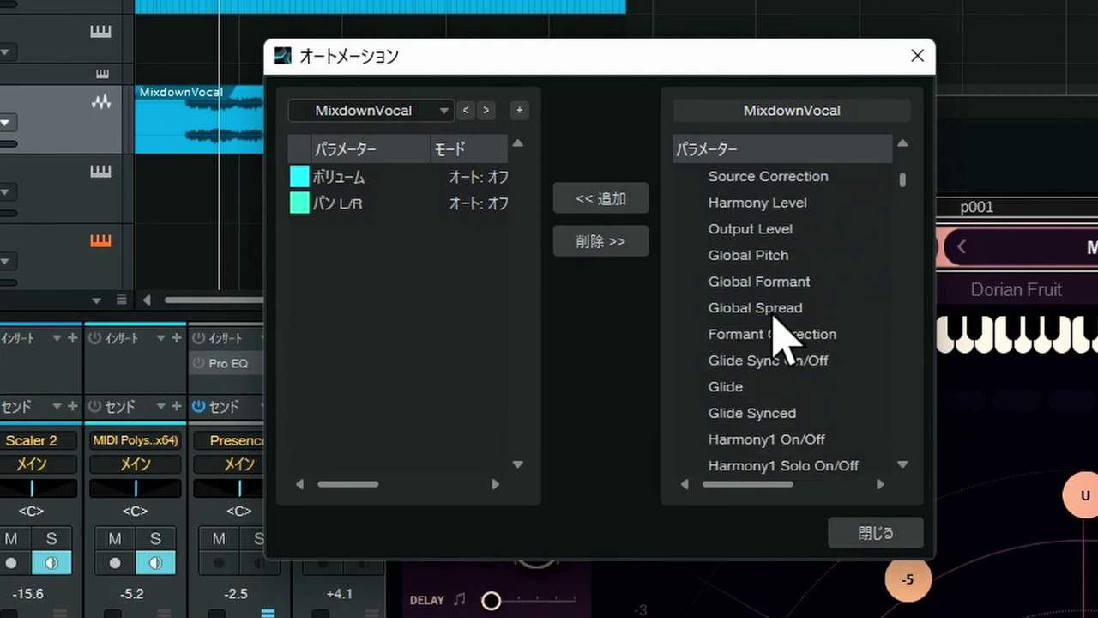
pyautogui.scroll(-3, 783, 343)
pyautogui.scroll(-3, 783, 347)
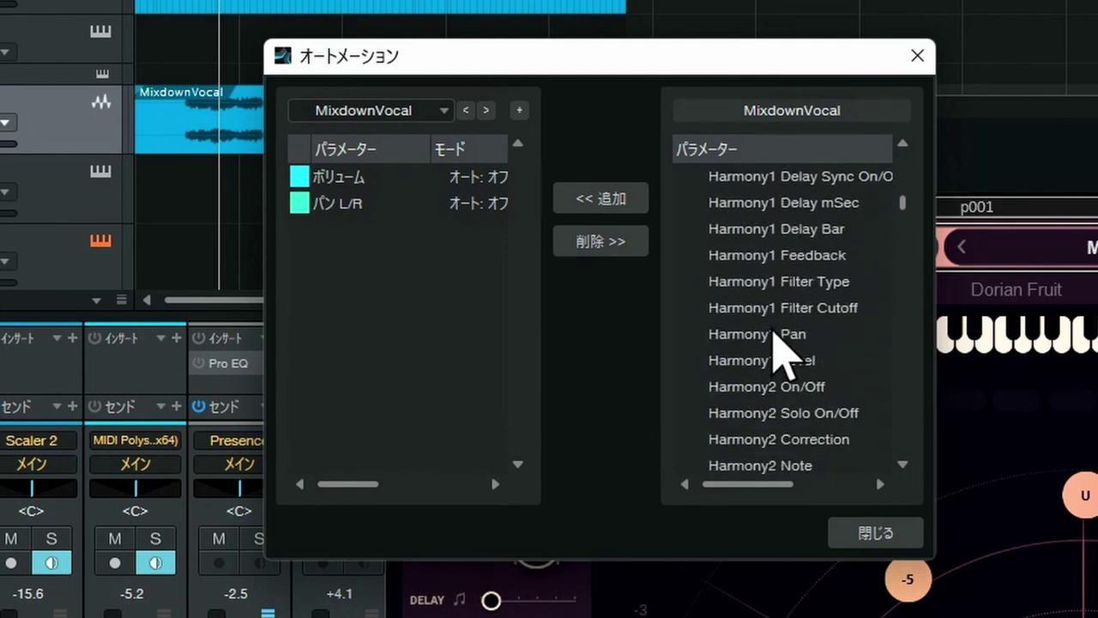
pyautogui.scroll(6, 783, 318)
pyautogui.scroll(2, 790, 315)
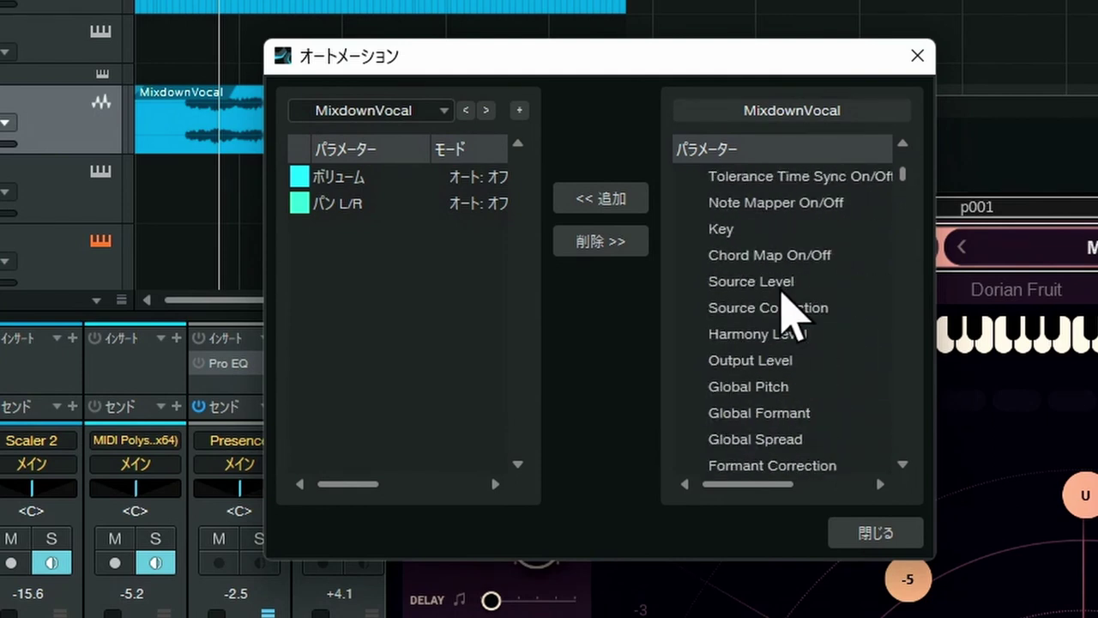
pyautogui.scroll(3, 781, 311)
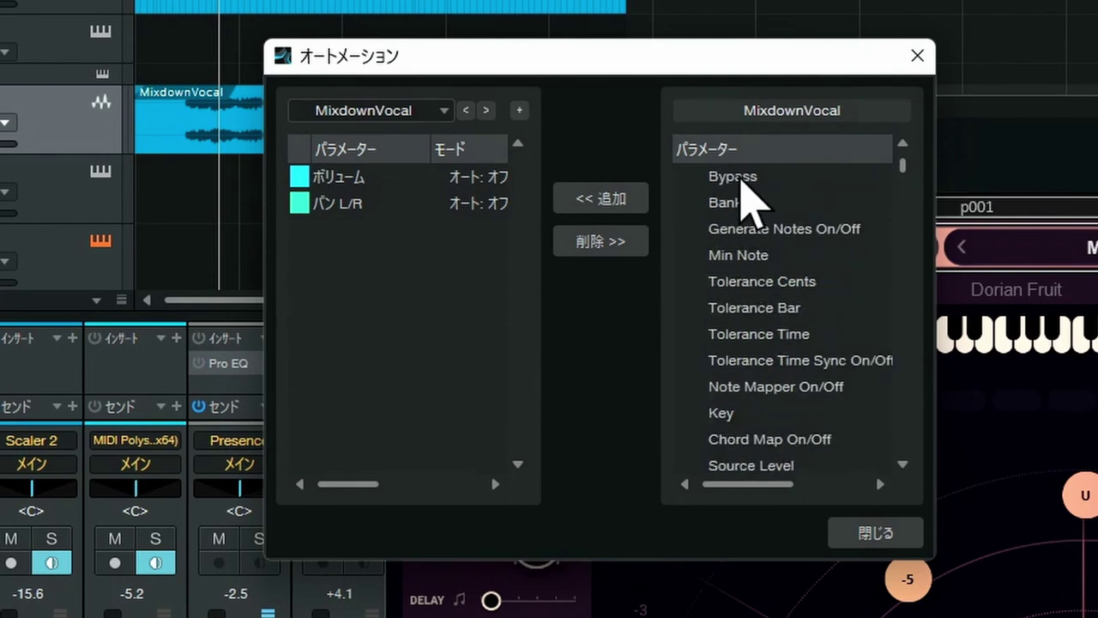
# Step: Add the Waves Harmony Bypass parameter to the MixdownVocal track's automation and close the automation dialog
pyautogui.click(742, 182)
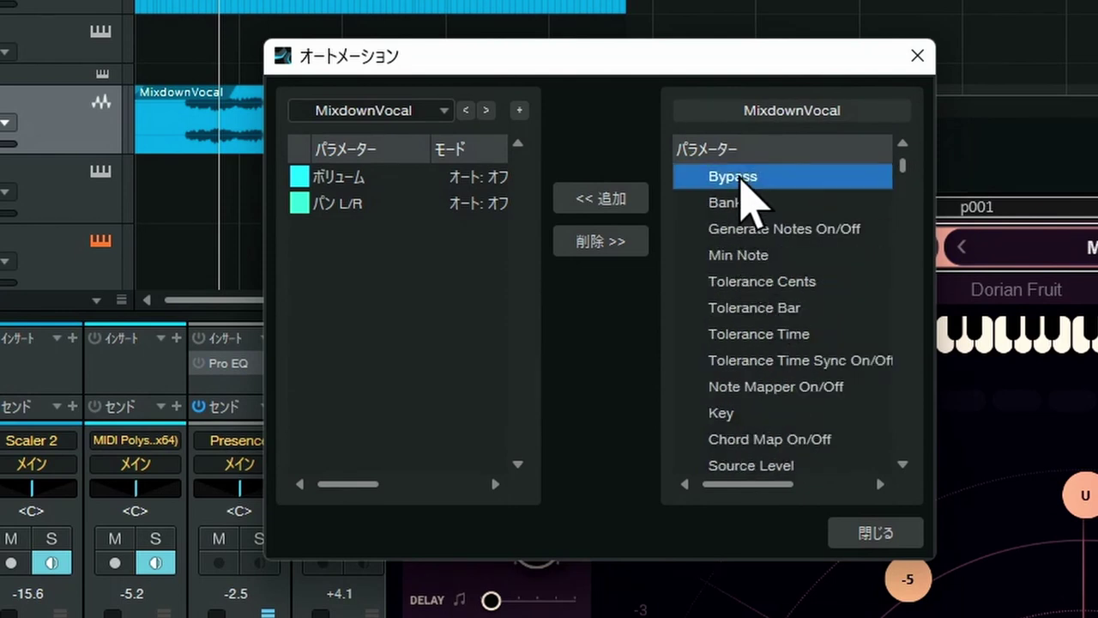
pyautogui.doubleClick(741, 182)
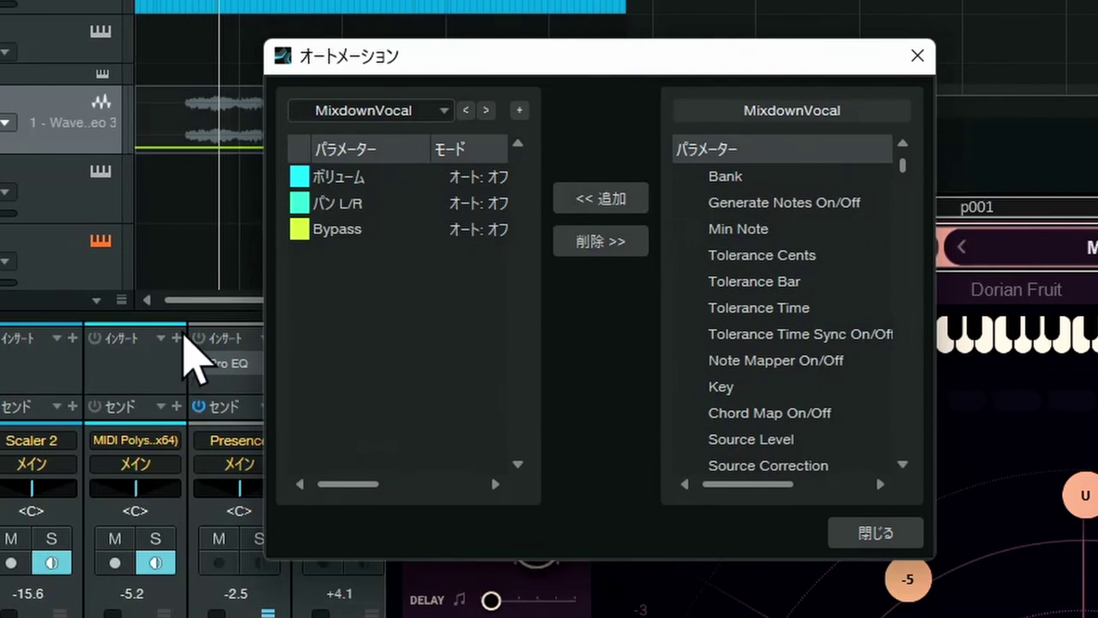
pyautogui.moveTo(728, 69); pyautogui.dragTo(716, 373)
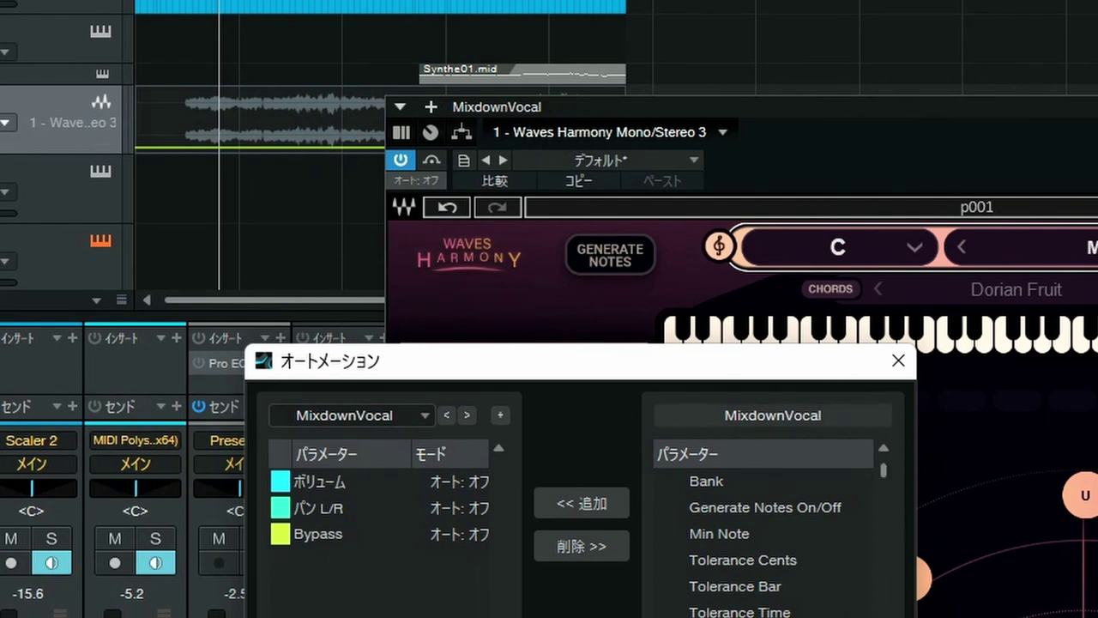
pyautogui.click(875, 617)
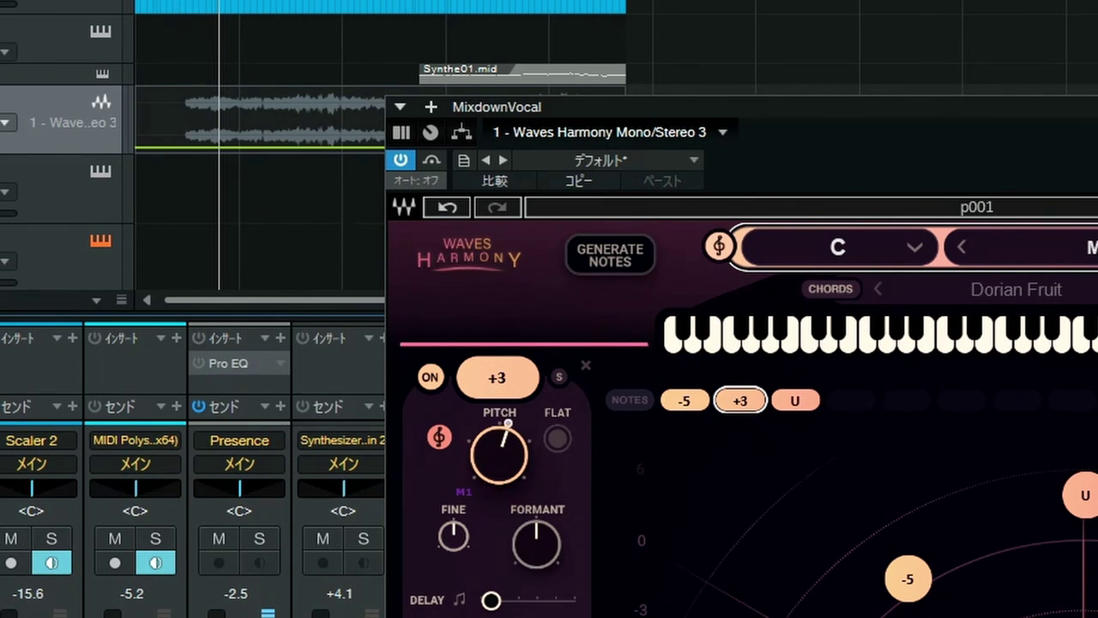
# Step: Draw Bypass automation on MixdownVocal that switches on for a short passage early in the first verse, and play it back
pyautogui.press('space')
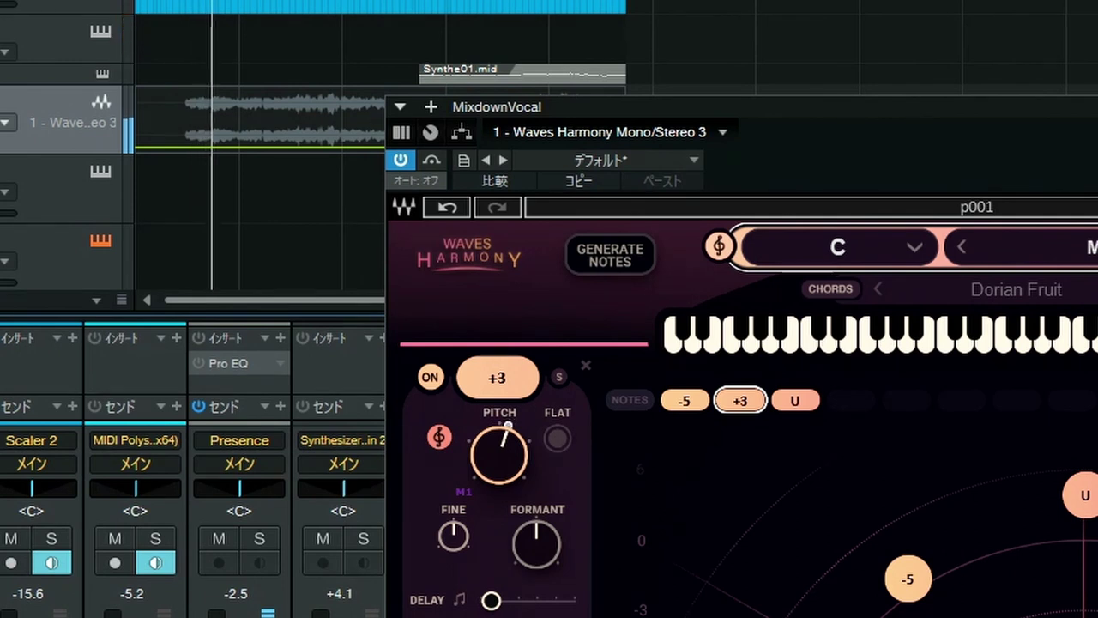
pyautogui.click(212, 147)
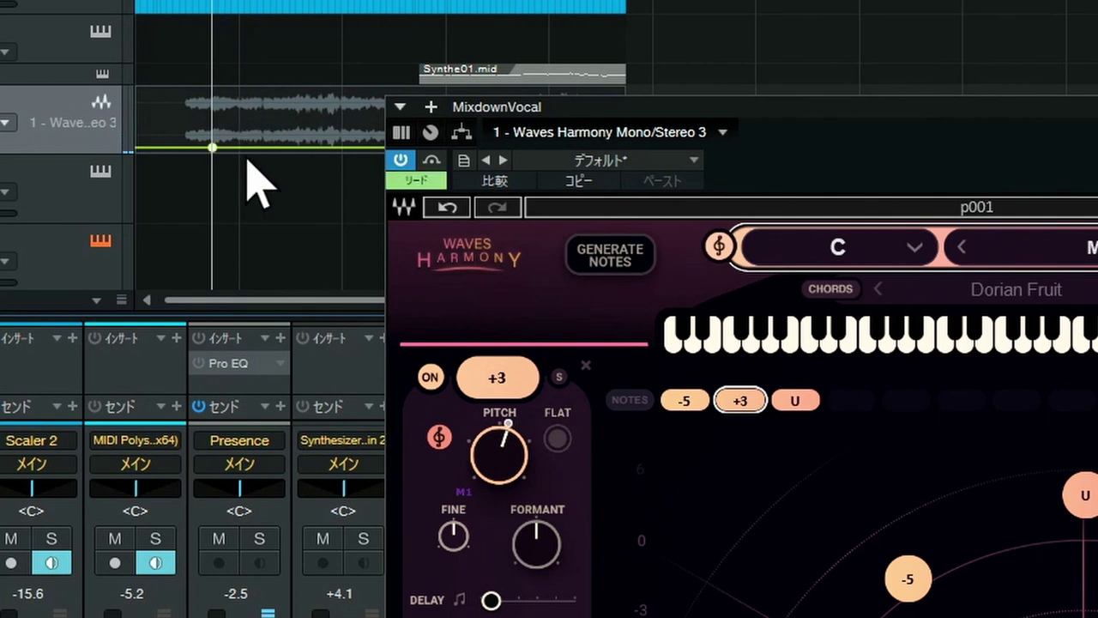
pyautogui.click(246, 148)
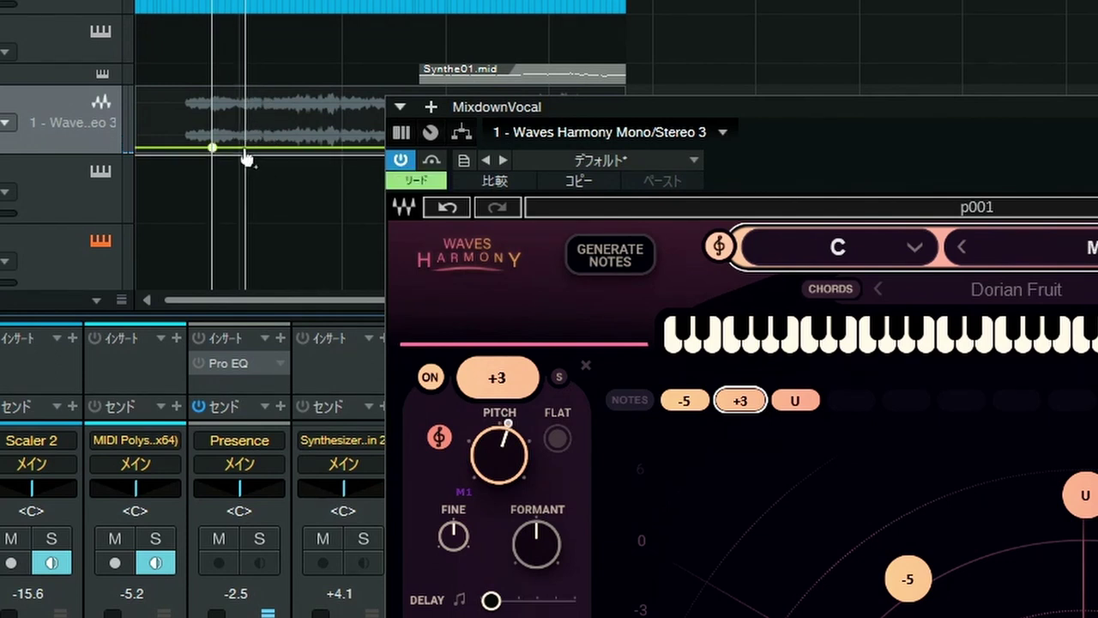
pyautogui.moveTo(245, 148); pyautogui.dragTo(213, 105)
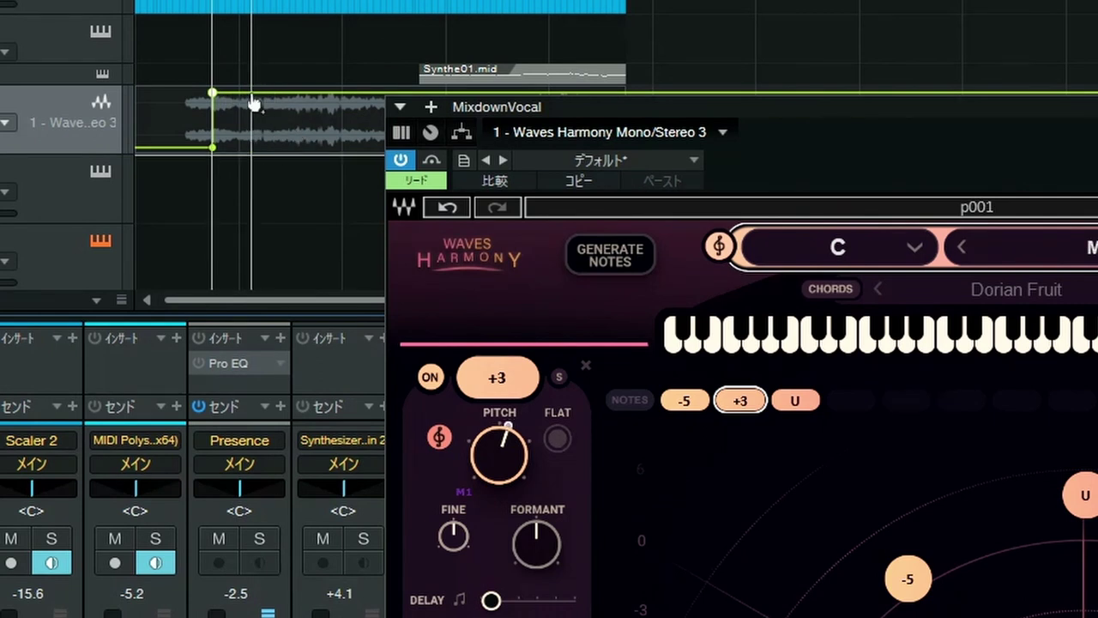
pyautogui.click(253, 101)
pyautogui.moveTo(252, 102); pyautogui.dragTo(246, 180)
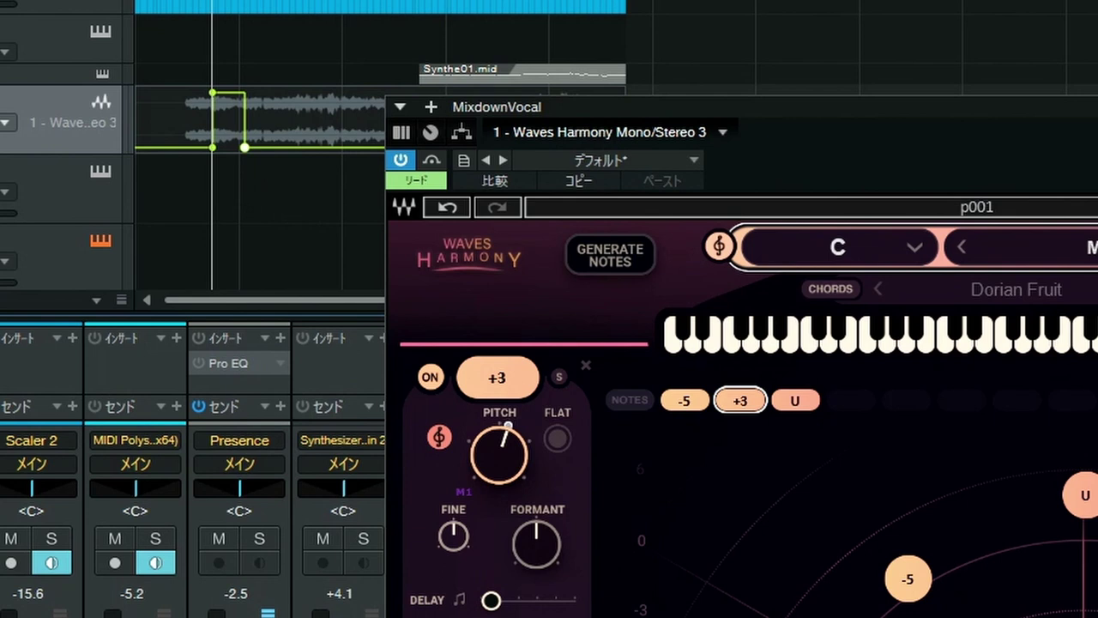
pyautogui.click(186, 1)
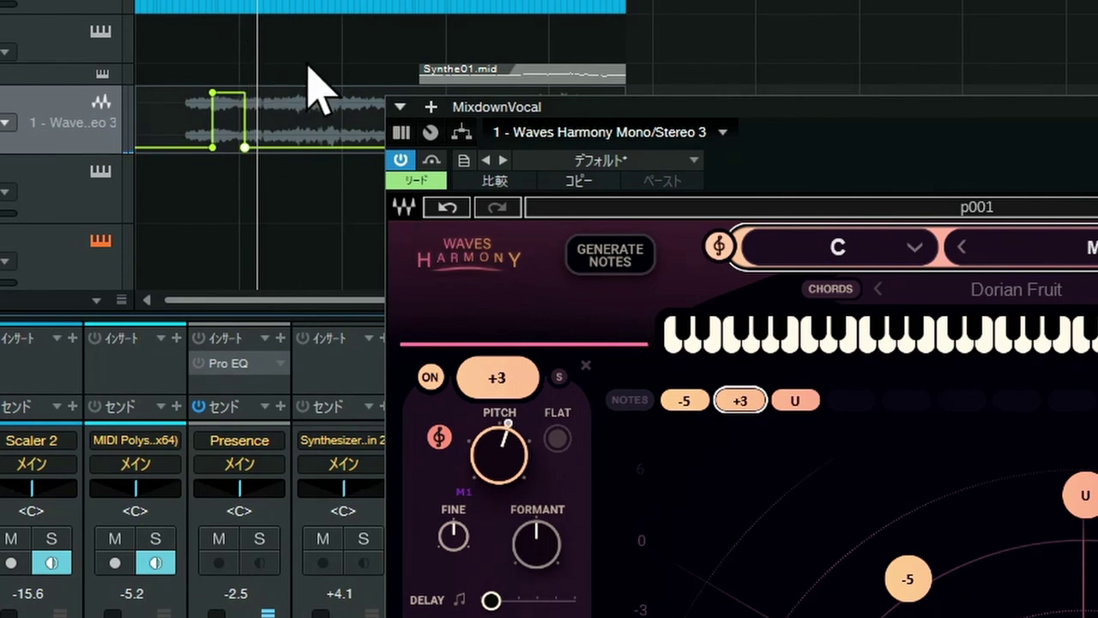
# Step: Remove the Bypass, パン L/R and ボリューム parameters from the MixdownVocal track's automation
pyautogui.click(412, 122)
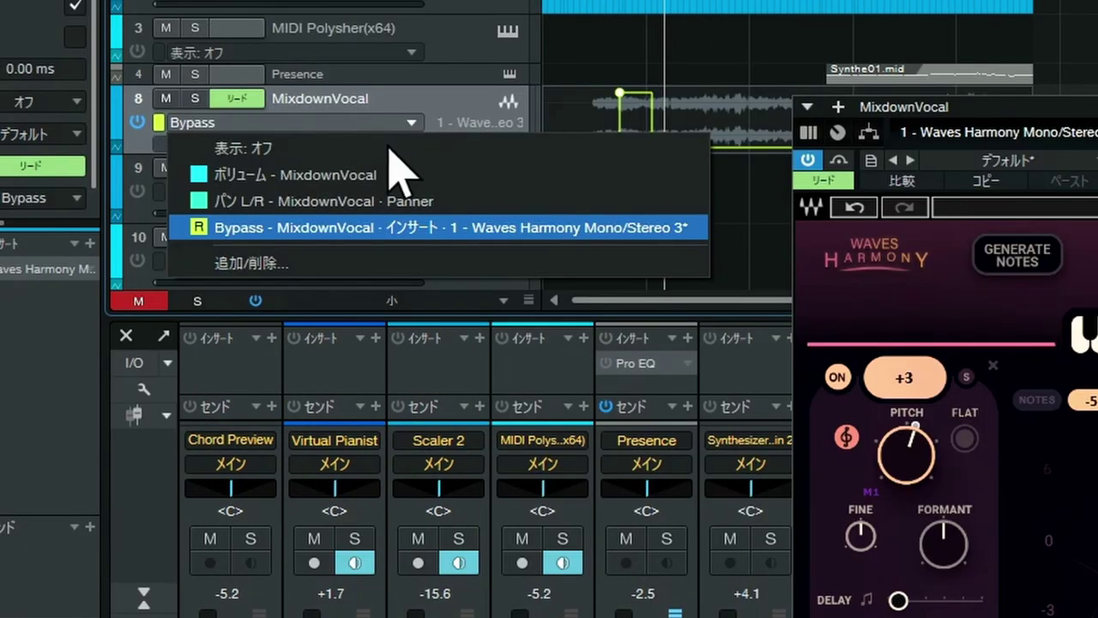
pyautogui.click(374, 219)
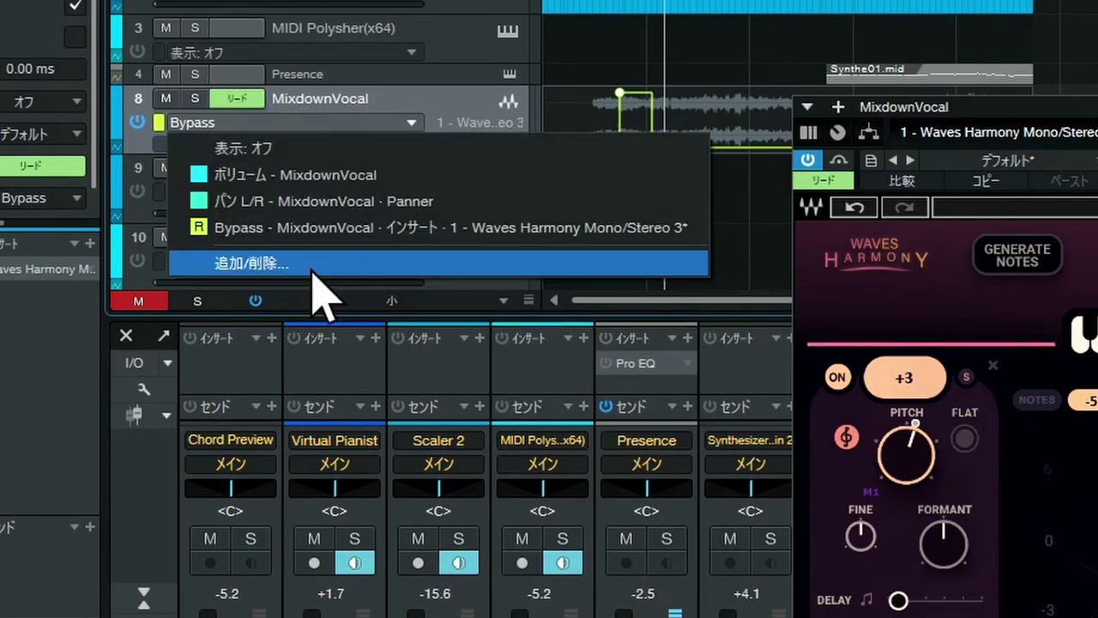
pyautogui.click(312, 267)
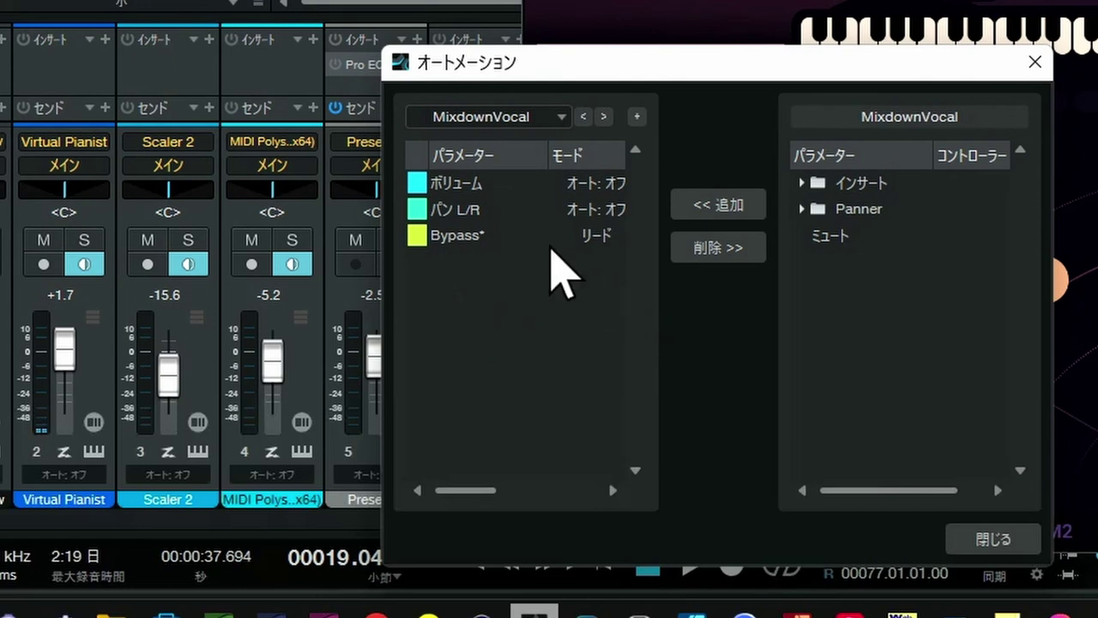
pyautogui.click(821, 537)
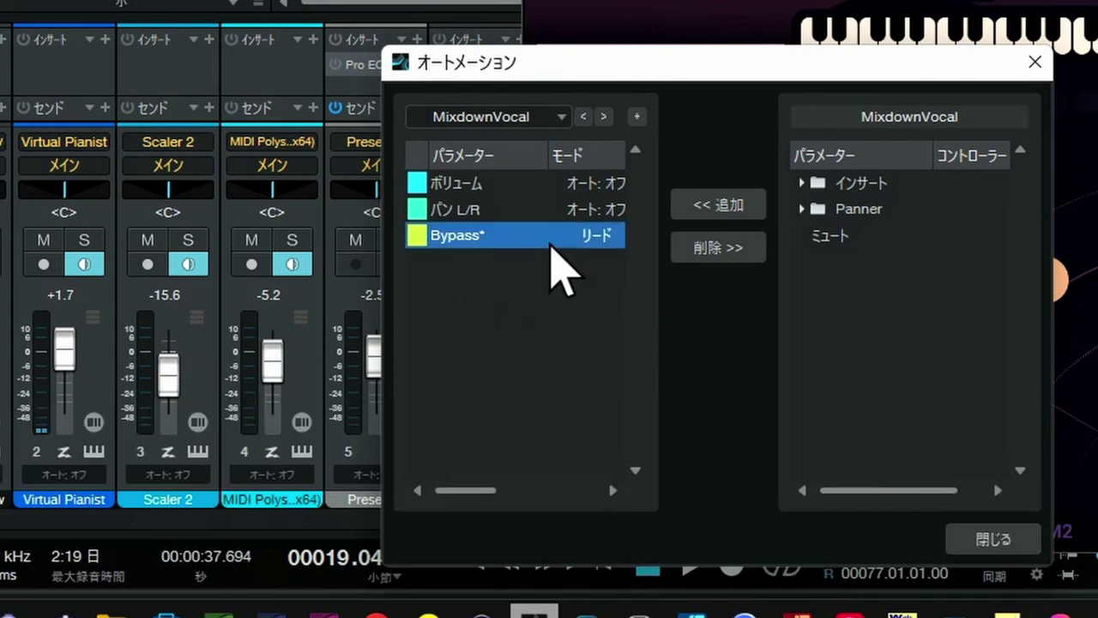
pyautogui.click(722, 250)
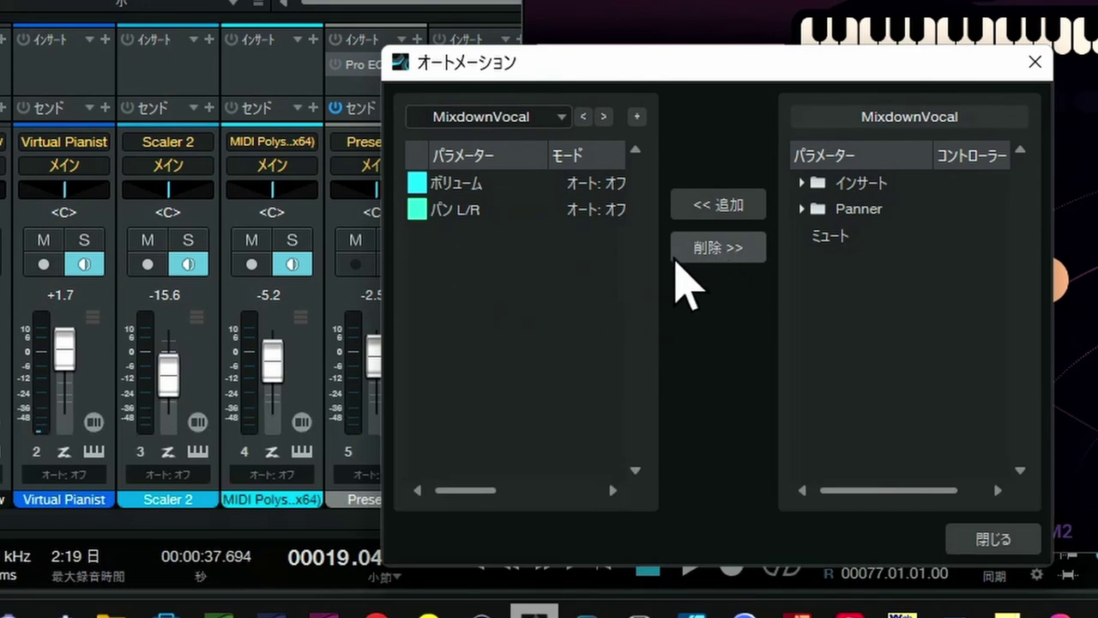
pyautogui.click(514, 212)
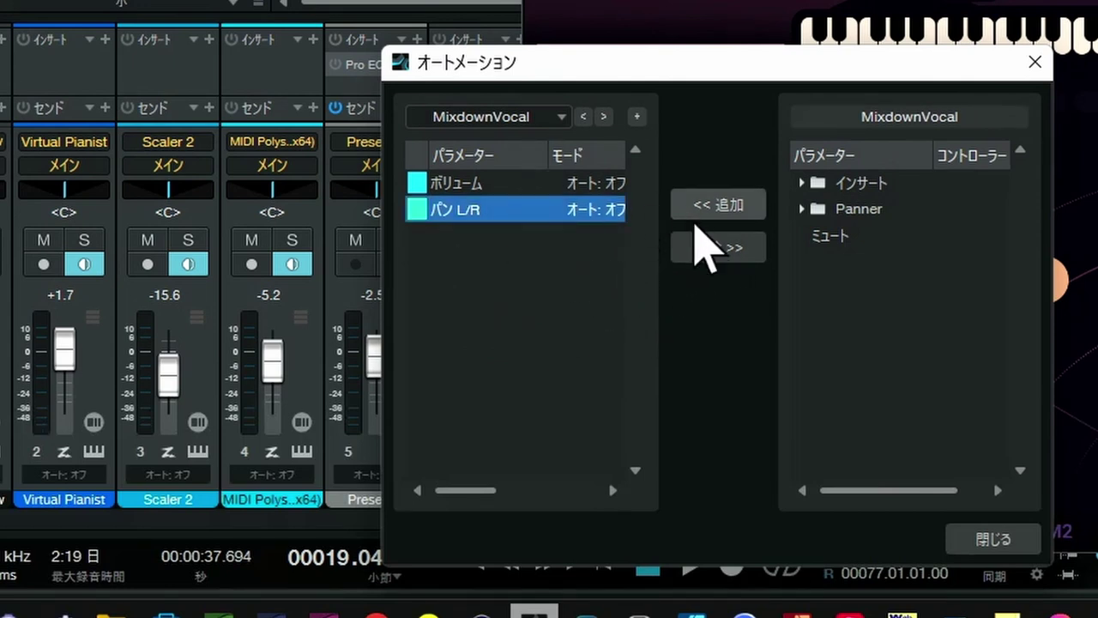
pyautogui.click(710, 243)
pyautogui.click(581, 185)
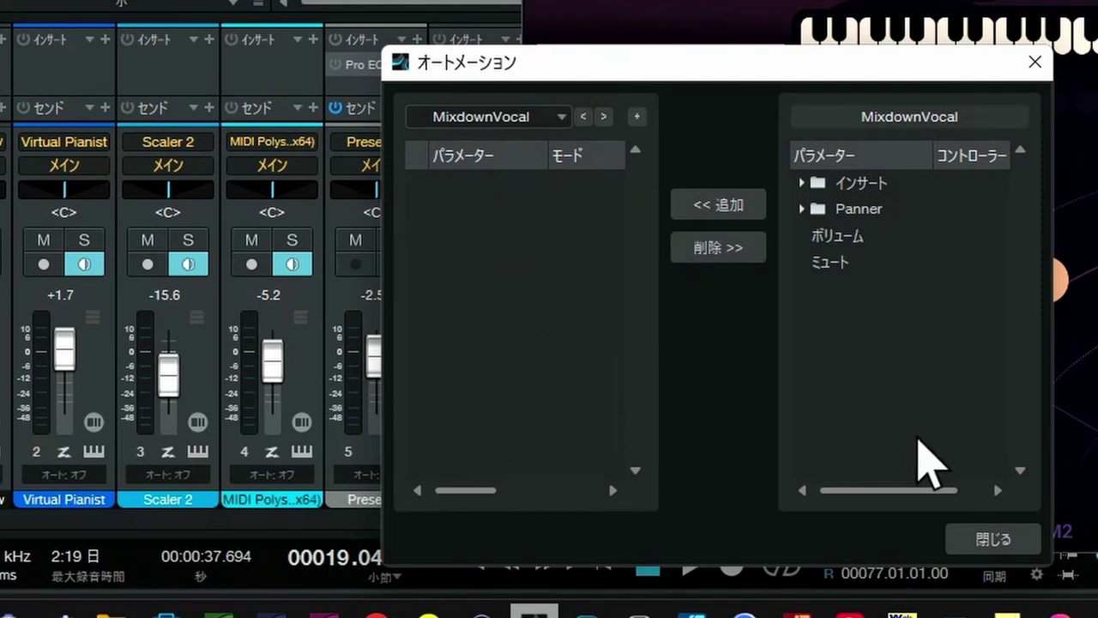
pyautogui.click(997, 539)
# Step: Close the Waves Harmony window and place the playhead just before the chorus start, at 24.04.04.00
pyautogui.moveTo(590, 174); pyautogui.dragTo(527, 146)
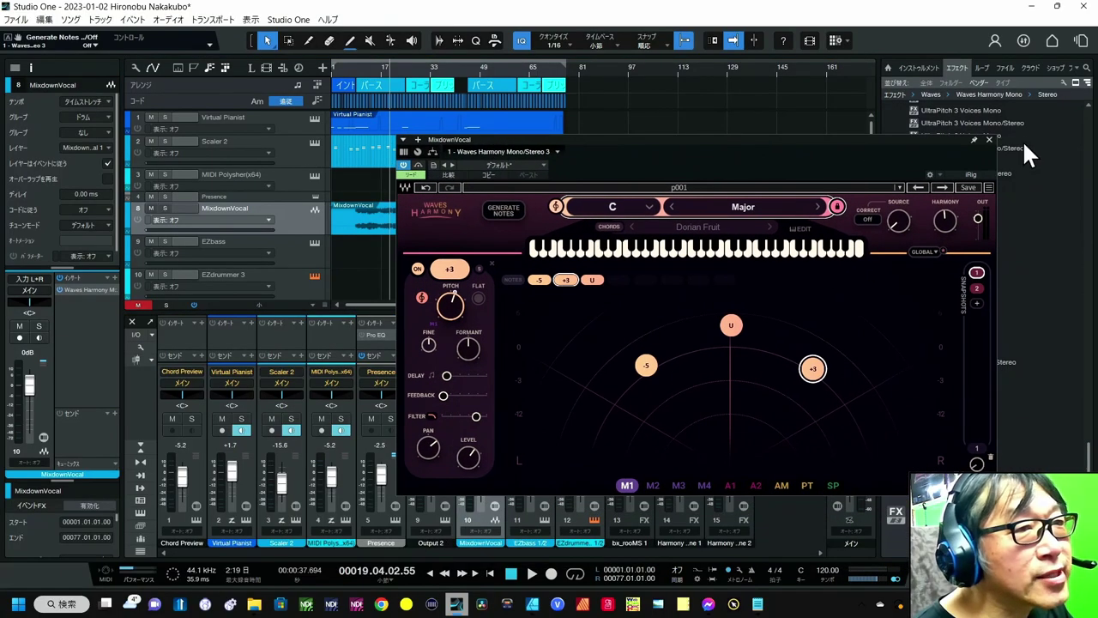
pyautogui.click(990, 139)
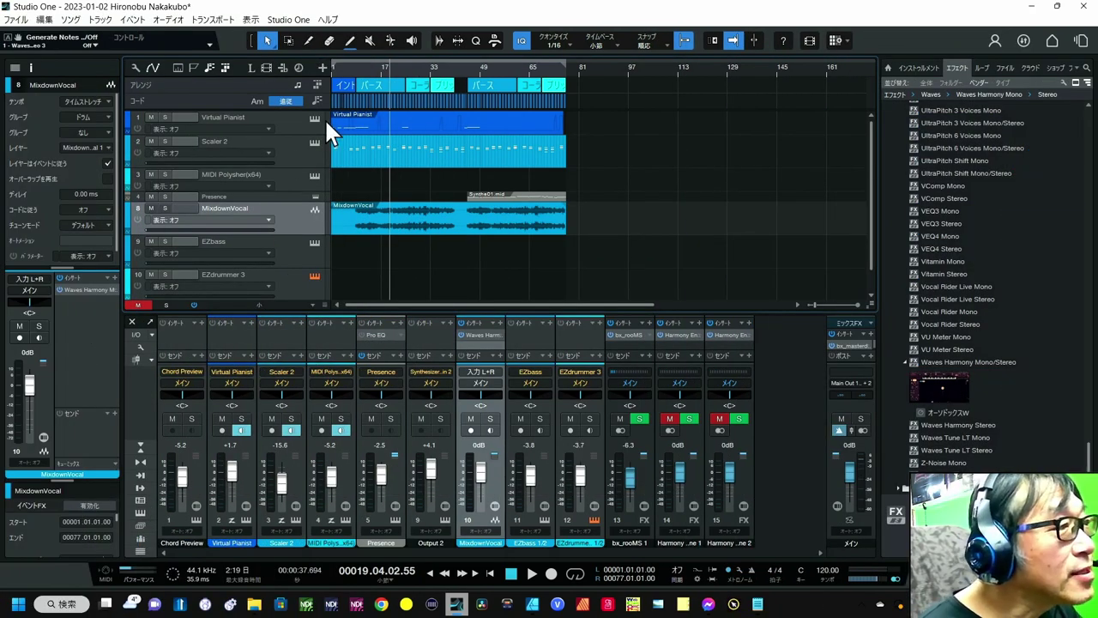
pyautogui.moveTo(357, 68); pyautogui.dragTo(373, 97)
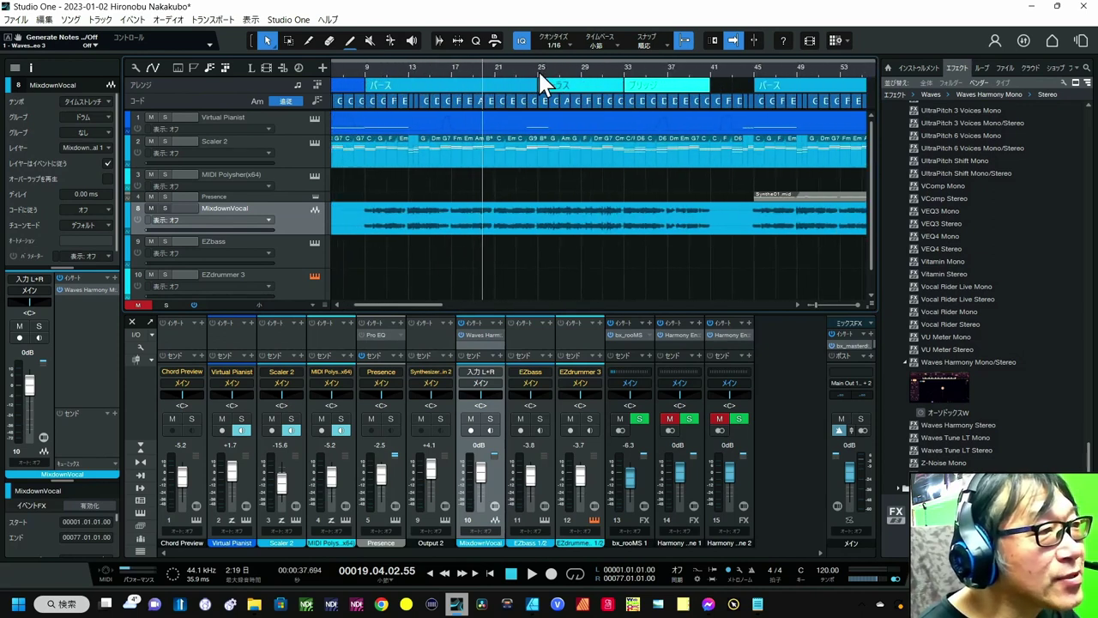
pyautogui.moveTo(536, 68); pyautogui.dragTo(522, 94)
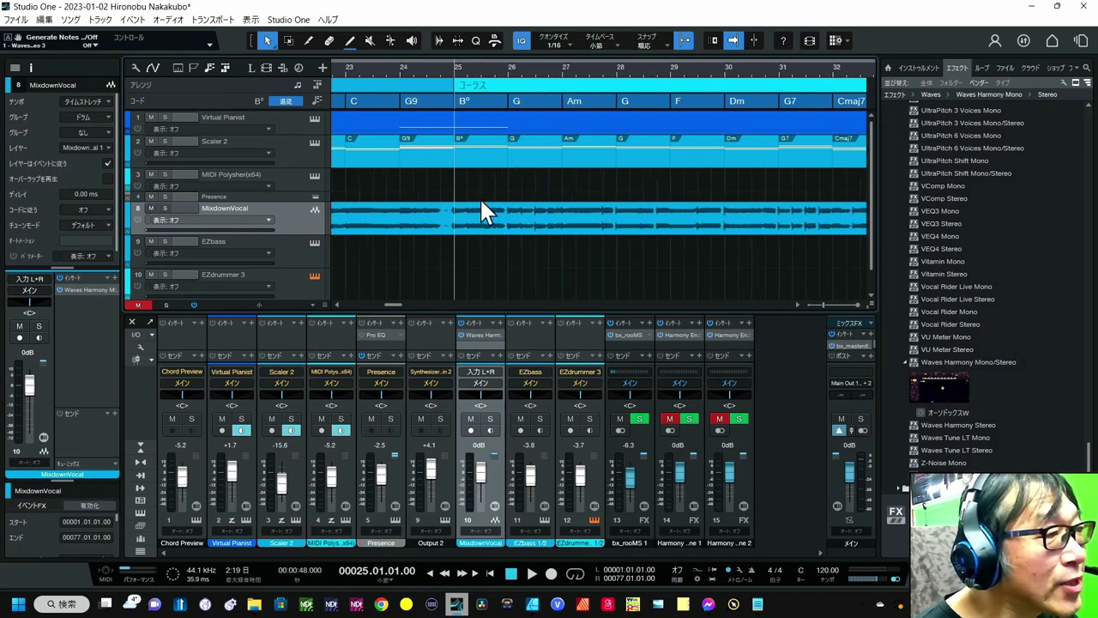
pyautogui.moveTo(445, 65); pyautogui.dragTo(461, 106)
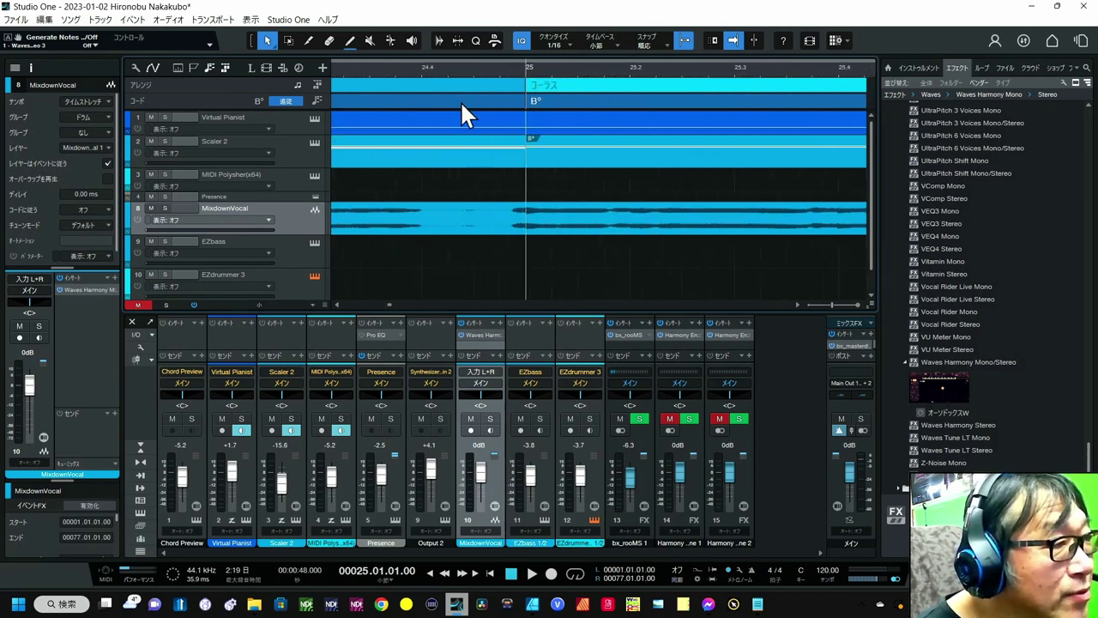
pyautogui.click(509, 69)
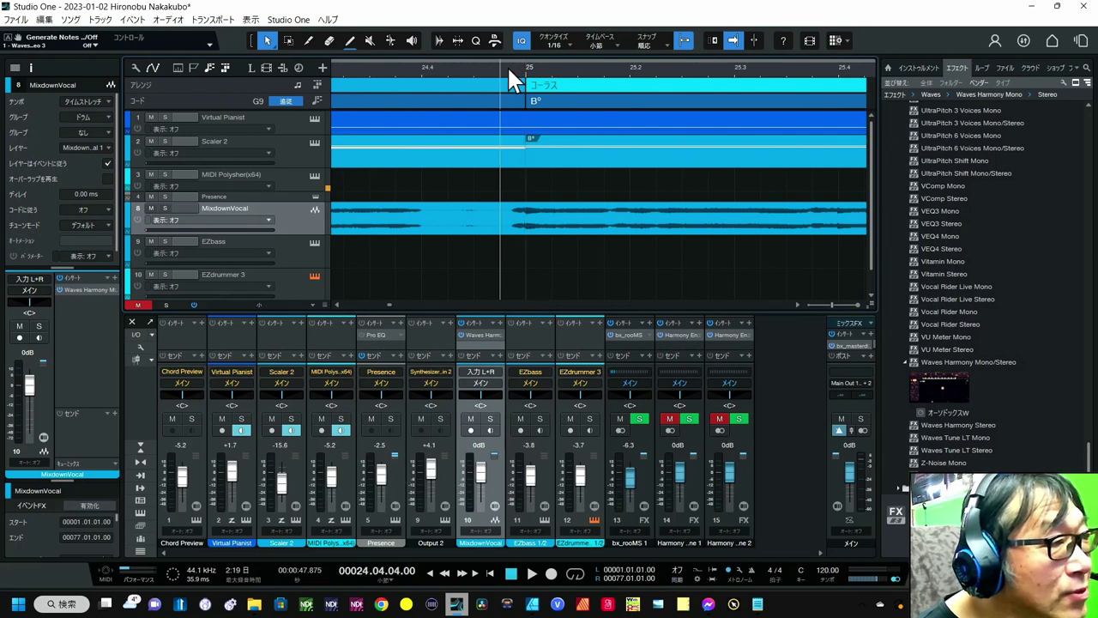
# Step: Split the MixdownVocal event just before the chorus, at 24.04.04.00
pyautogui.click(500, 224)
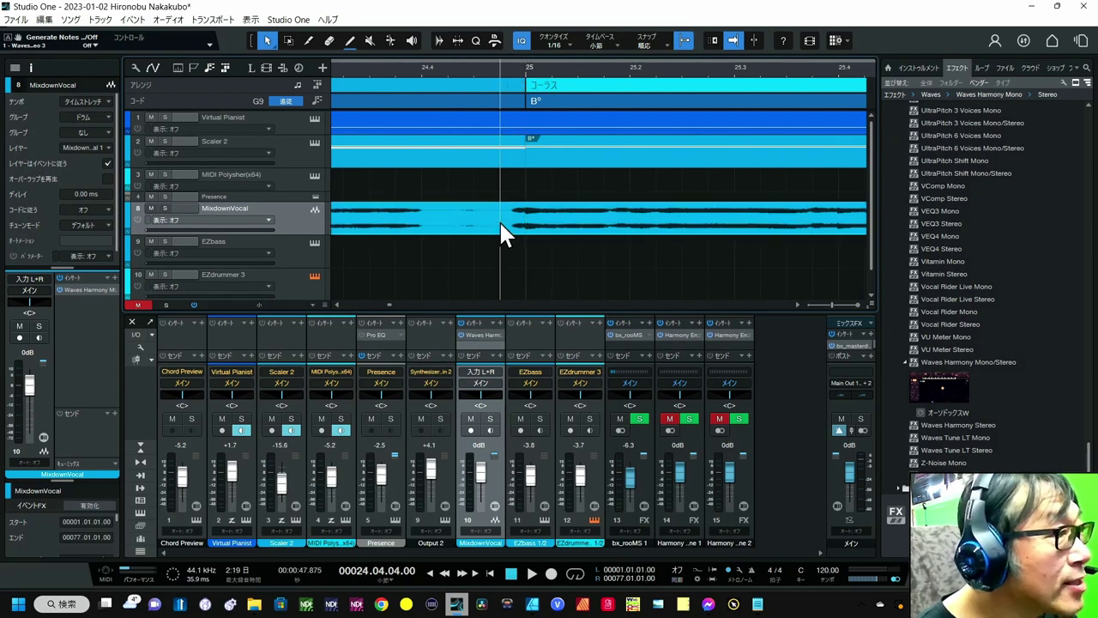
pyautogui.press('3')
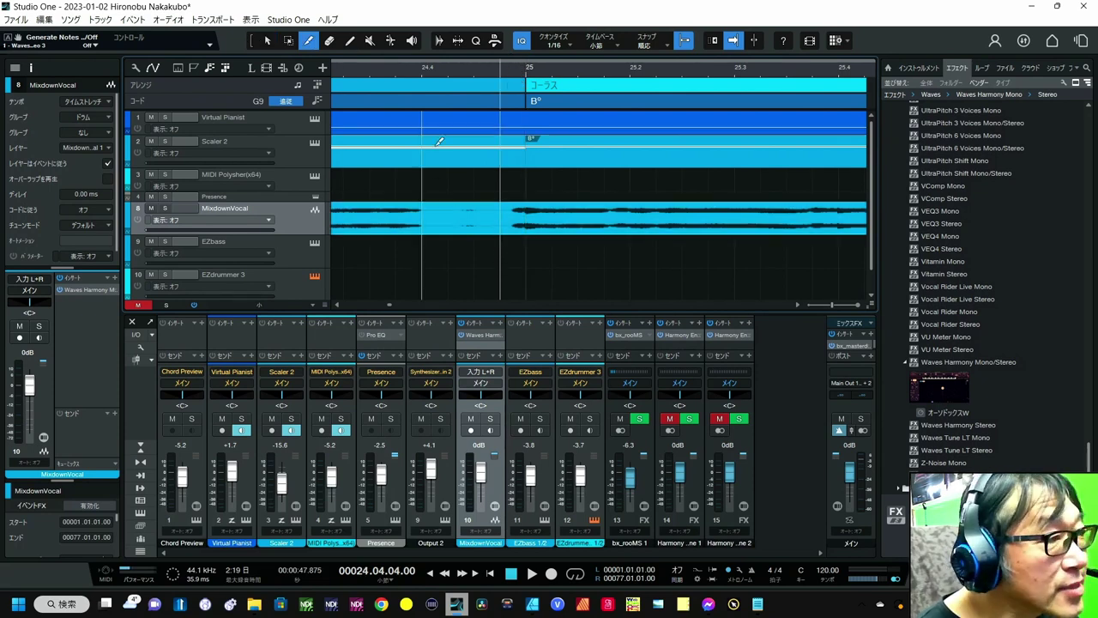
pyautogui.click(504, 220)
# Step: Split the MixdownVocal event just before the bridge at 32.04.04.00, and in the silent gap after the bridge at 42.01.01.00
pyautogui.moveTo(542, 63); pyautogui.dragTo(492, 42)
pyautogui.moveTo(577, 66); pyautogui.dragTo(515, 42)
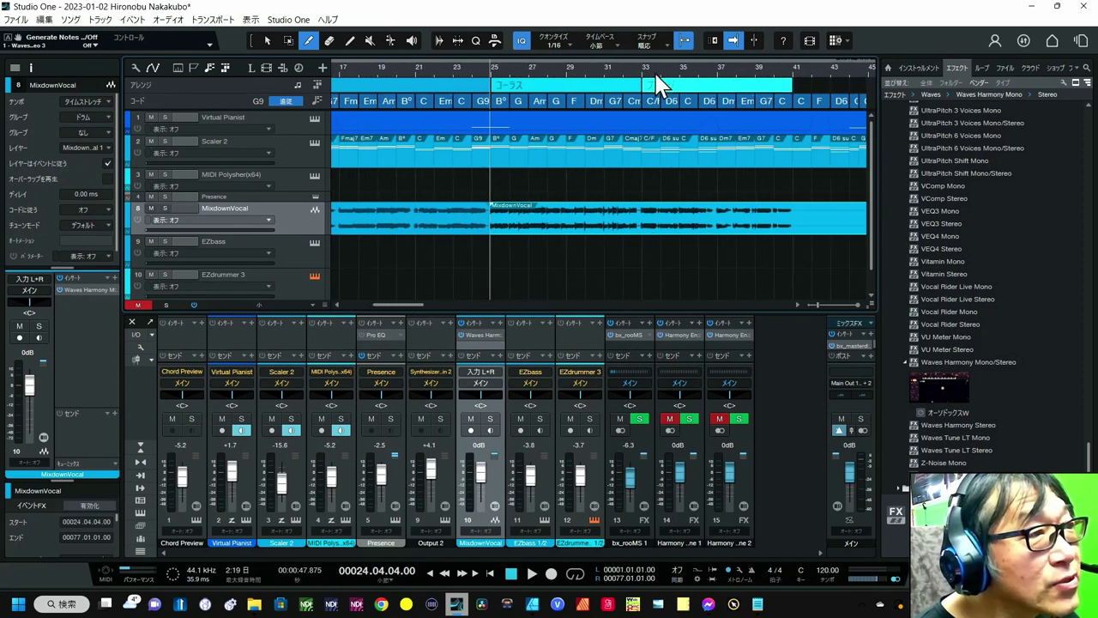
pyautogui.moveTo(659, 79); pyautogui.dragTo(644, 110)
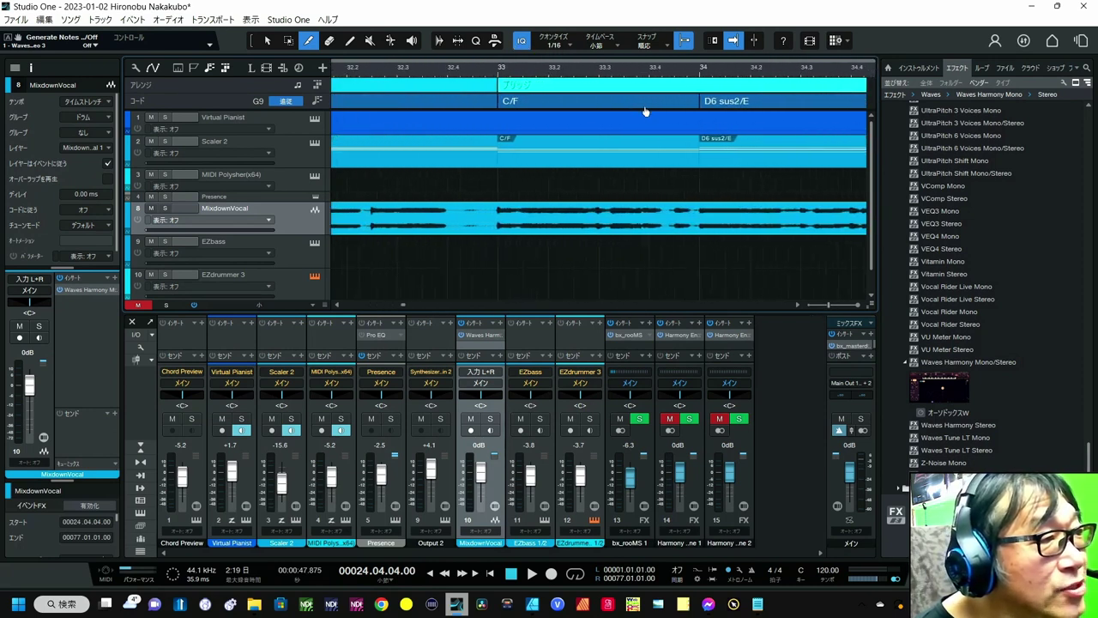
pyautogui.click(495, 228)
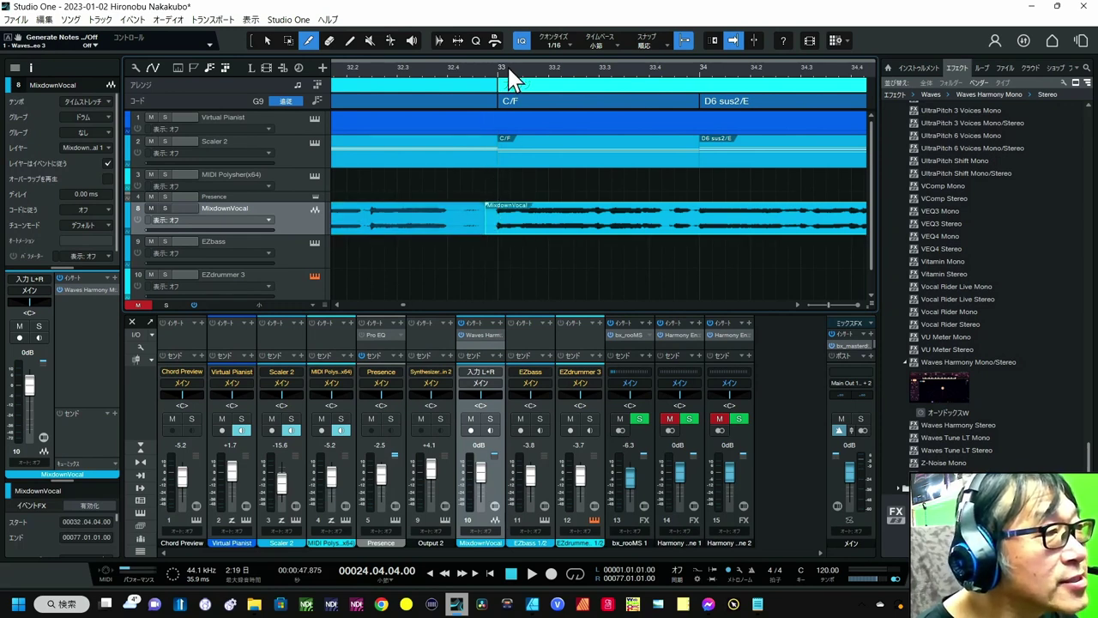
pyautogui.moveTo(512, 71); pyautogui.dragTo(558, 20)
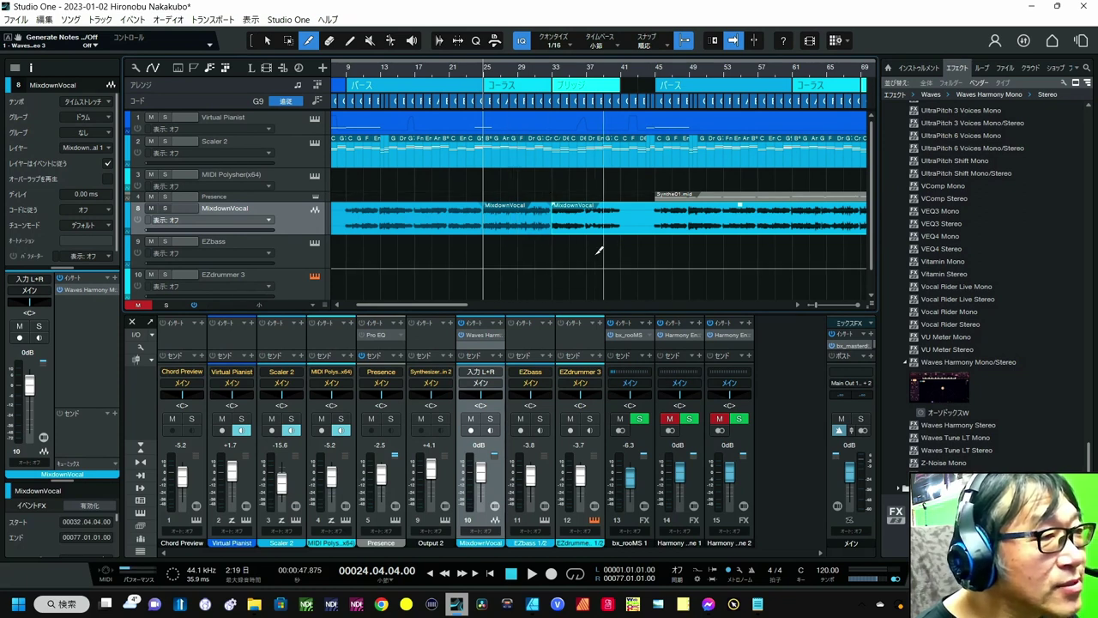
pyautogui.click(633, 225)
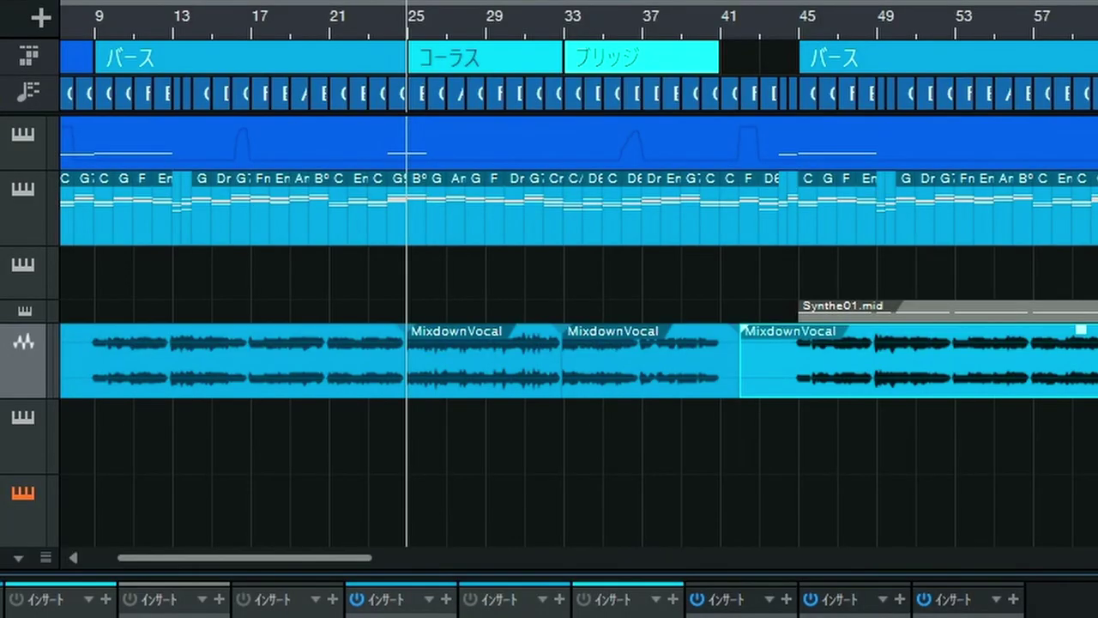
pyautogui.click(474, 385)
pyautogui.click(663, 369)
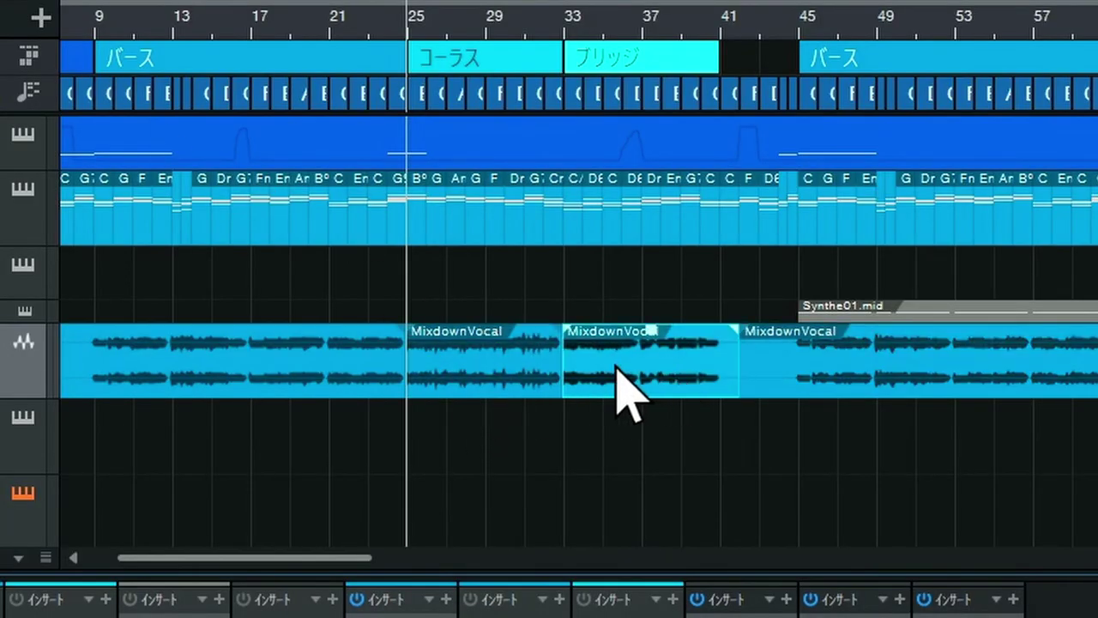
pyautogui.click(500, 372)
pyautogui.click(659, 382)
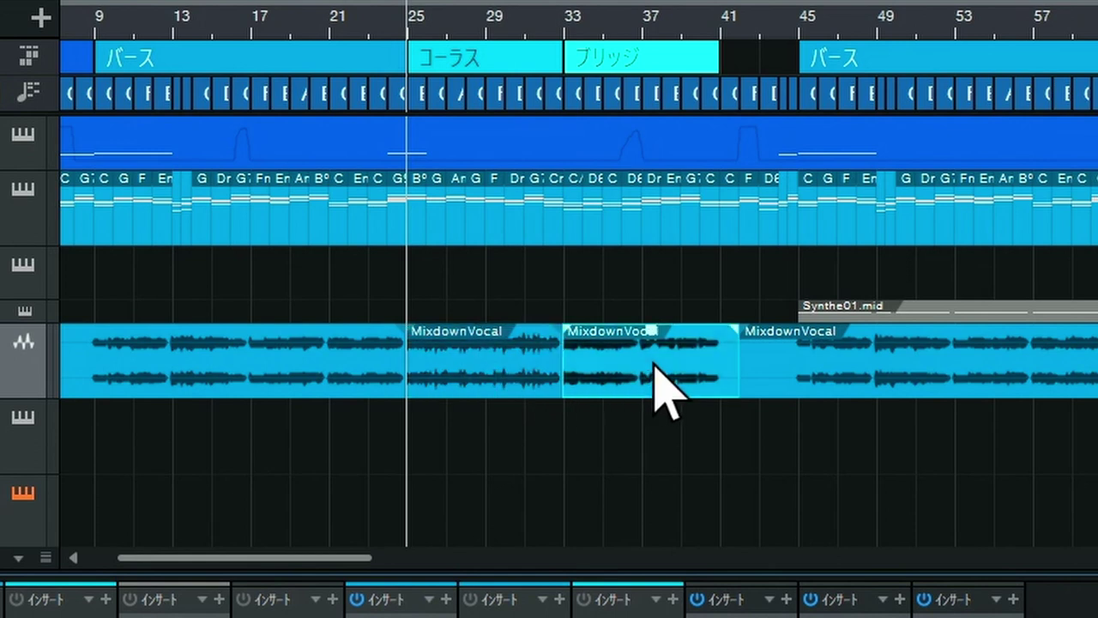
# Step: Insert Waves Harmony Mono/Stereo as an event effect on the MixdownVocal chorus event only, and close the plug-in window
pyautogui.click(510, 386)
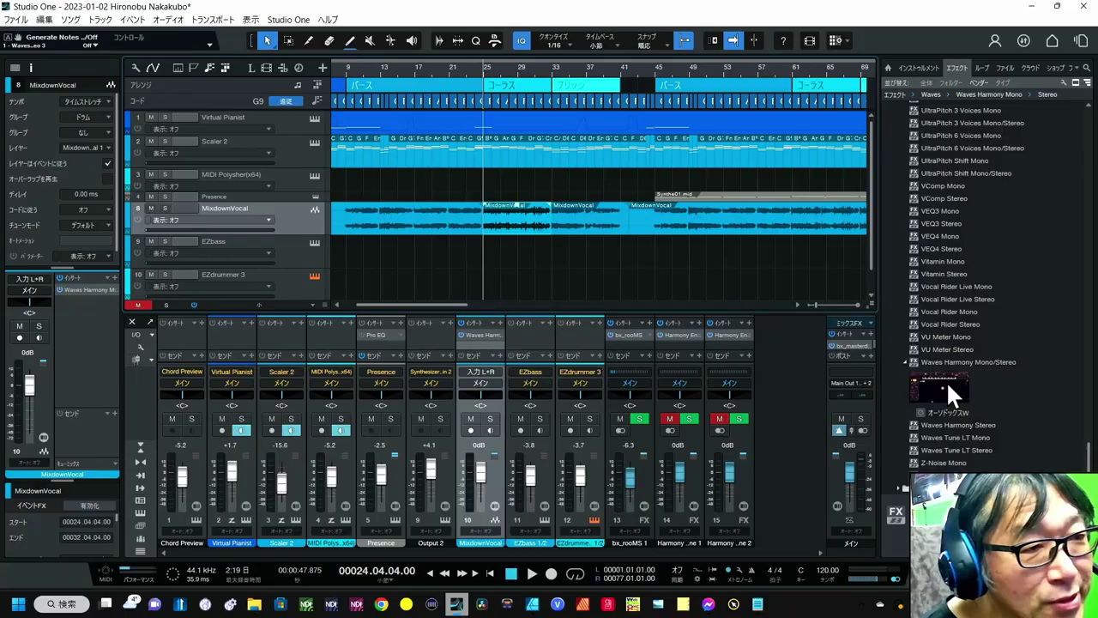
pyautogui.click(948, 385)
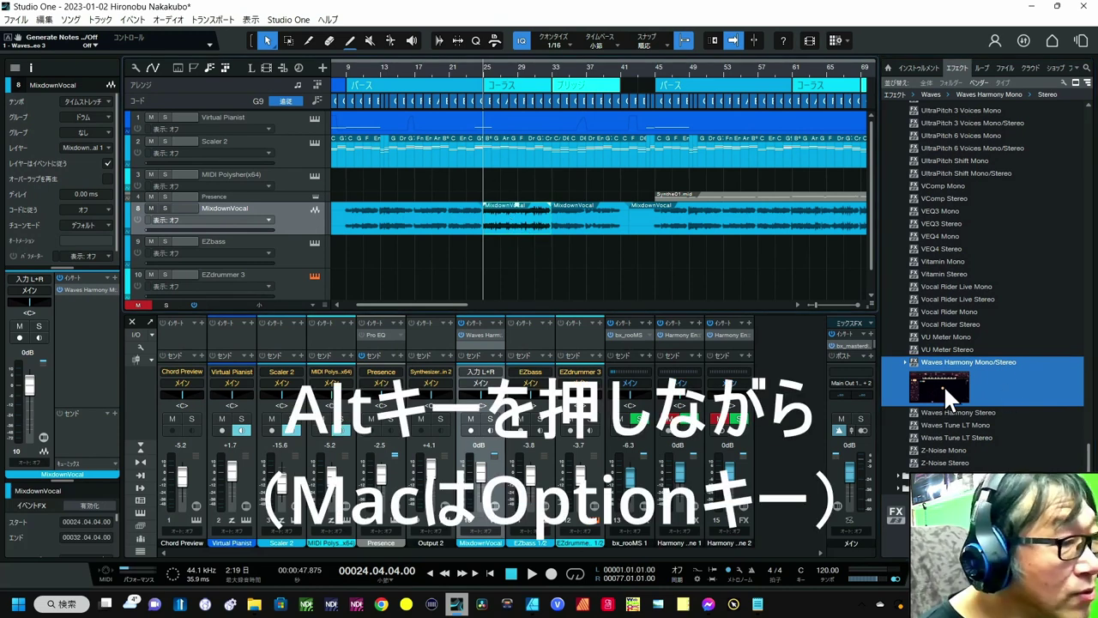
pyautogui.moveTo(944, 384); pyautogui.dragTo(524, 223)
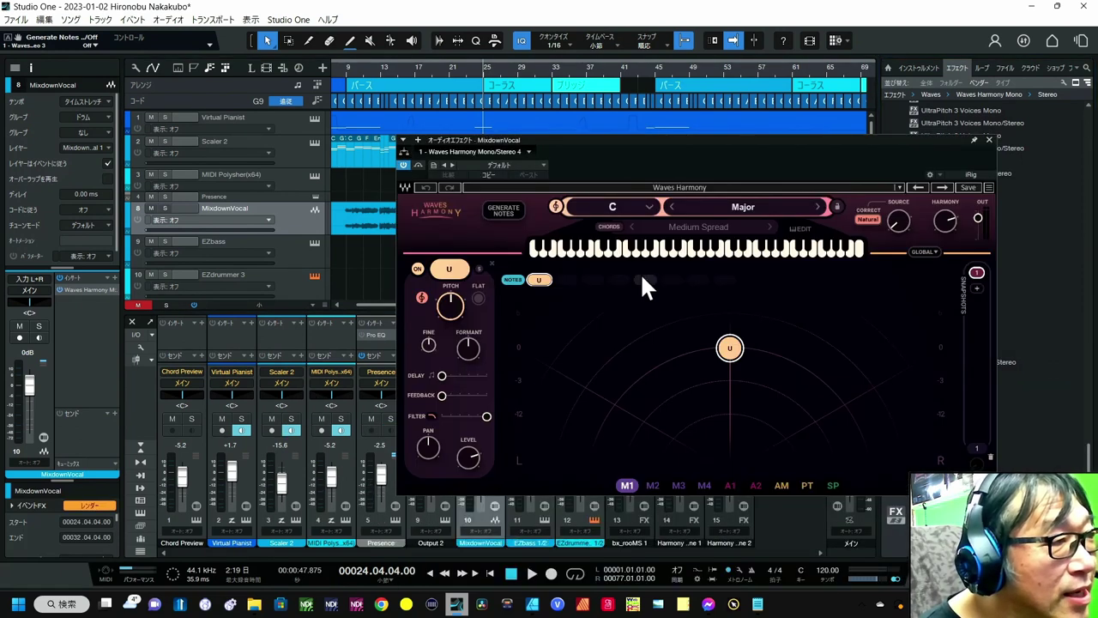
pyautogui.click(989, 138)
# Step: Insert Waves Harmony Mono/Stereo as an event effect on the bridge event, and make the MixdownVocal track taller
pyautogui.click(587, 212)
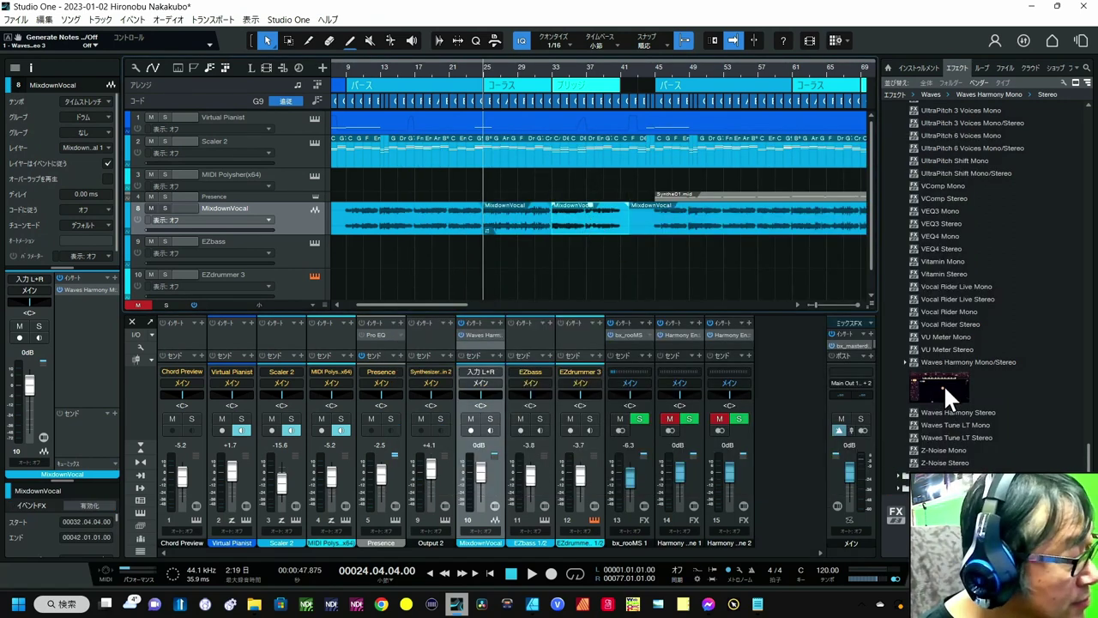
pyautogui.moveTo(943, 381); pyautogui.dragTo(595, 218)
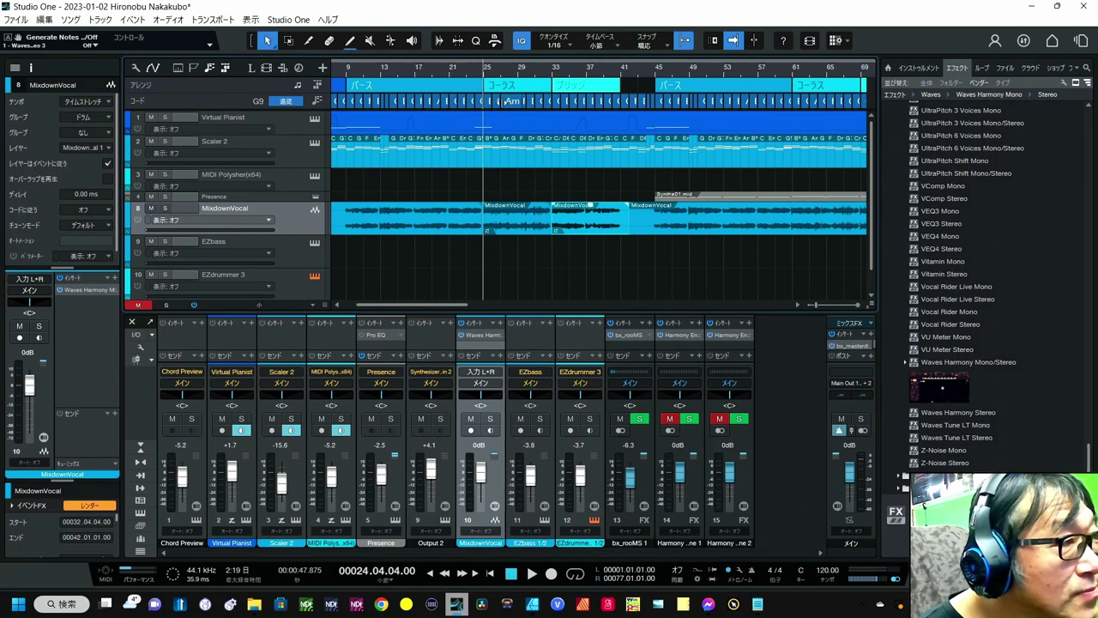
pyautogui.moveTo(500, 67); pyautogui.dragTo(503, 80)
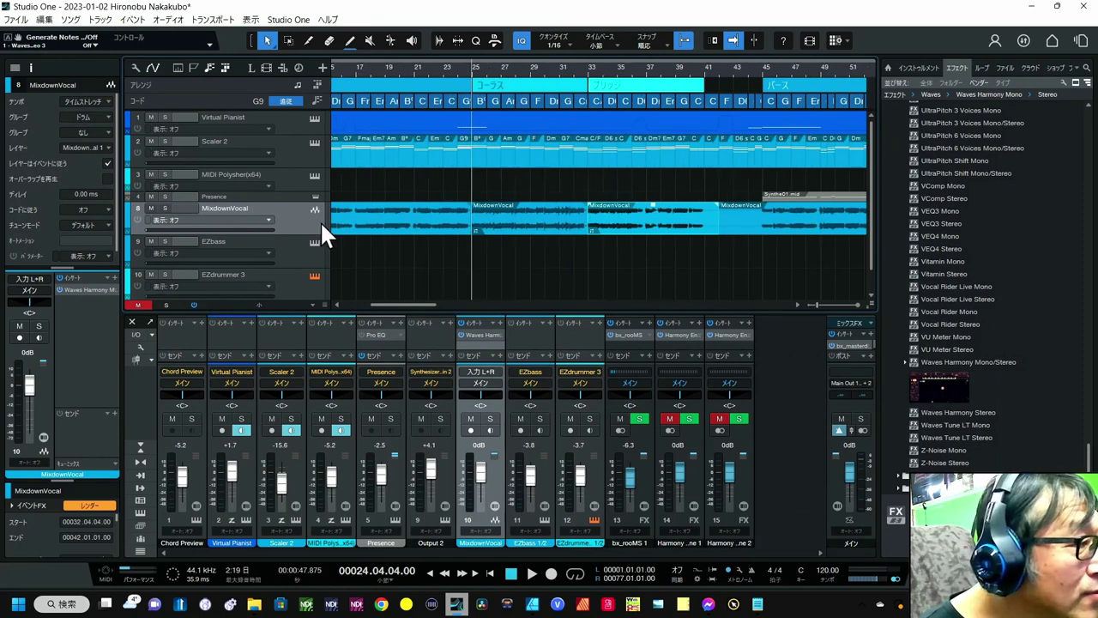
pyautogui.moveTo(297, 249); pyautogui.dragTo(298, 273)
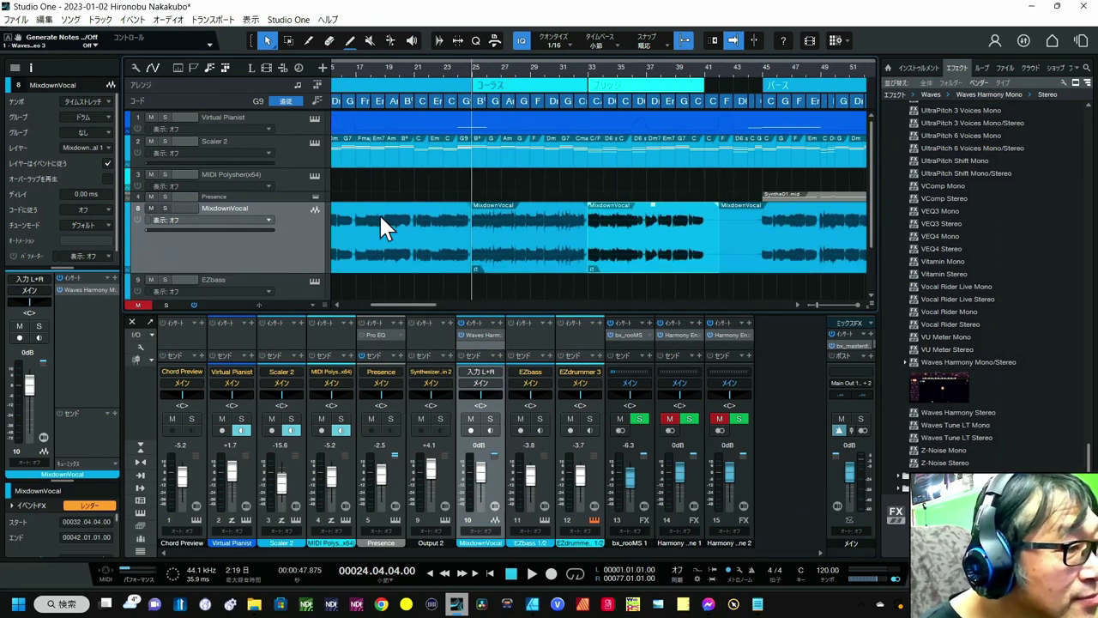
# Step: Load the user preset p001 in the chorus event's Waves Harmony effect and close the plug-in window
pyautogui.moveTo(488, 64); pyautogui.dragTo(542, 96)
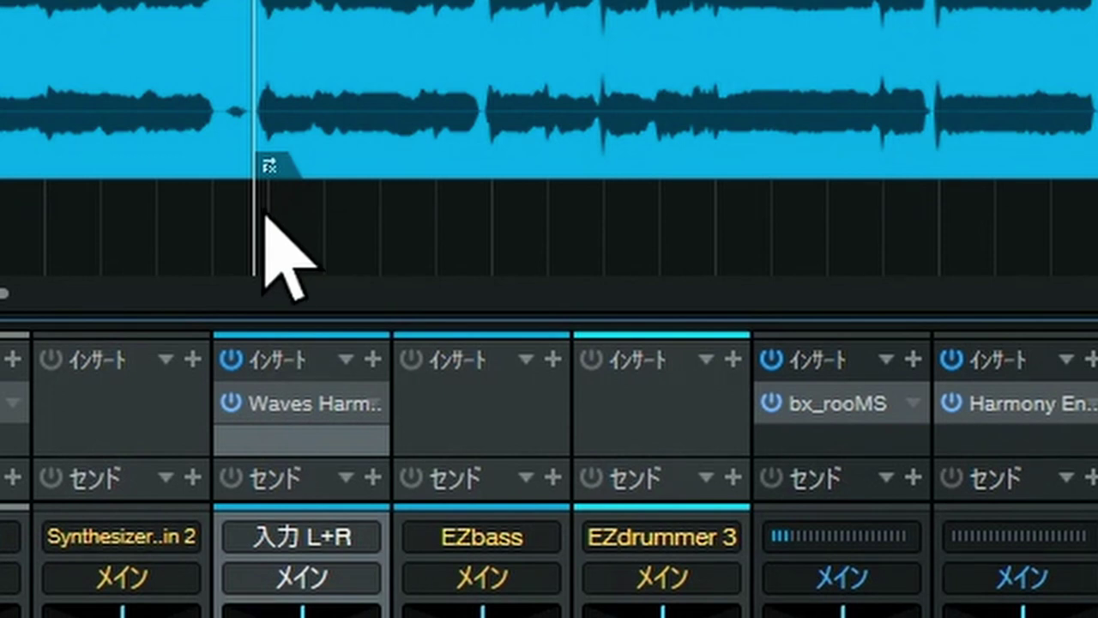
pyautogui.click(273, 165)
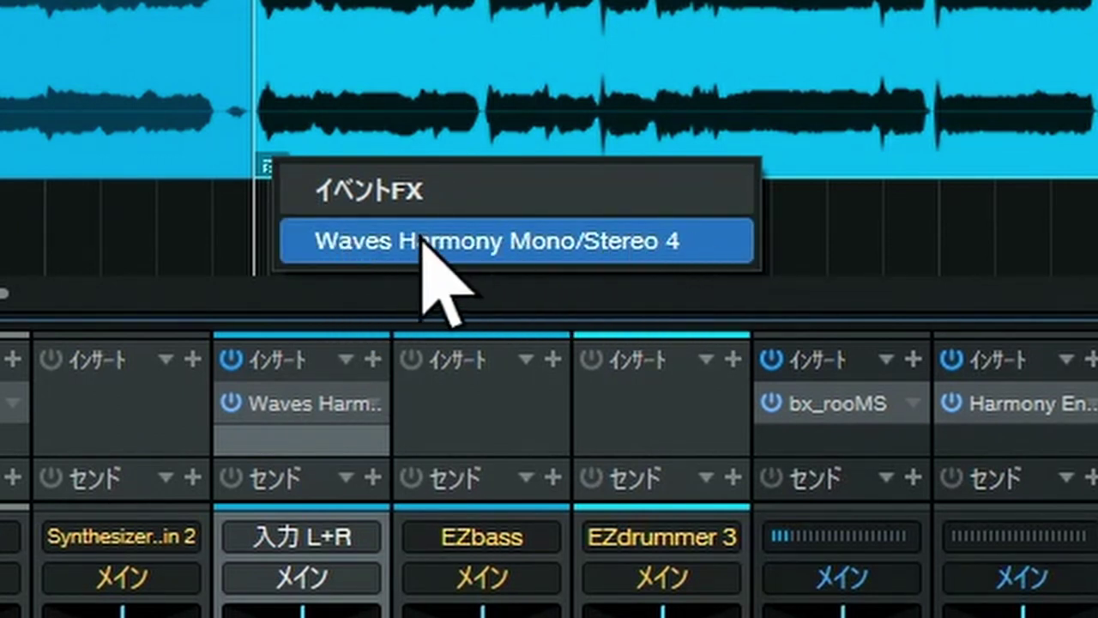
pyautogui.click(523, 242)
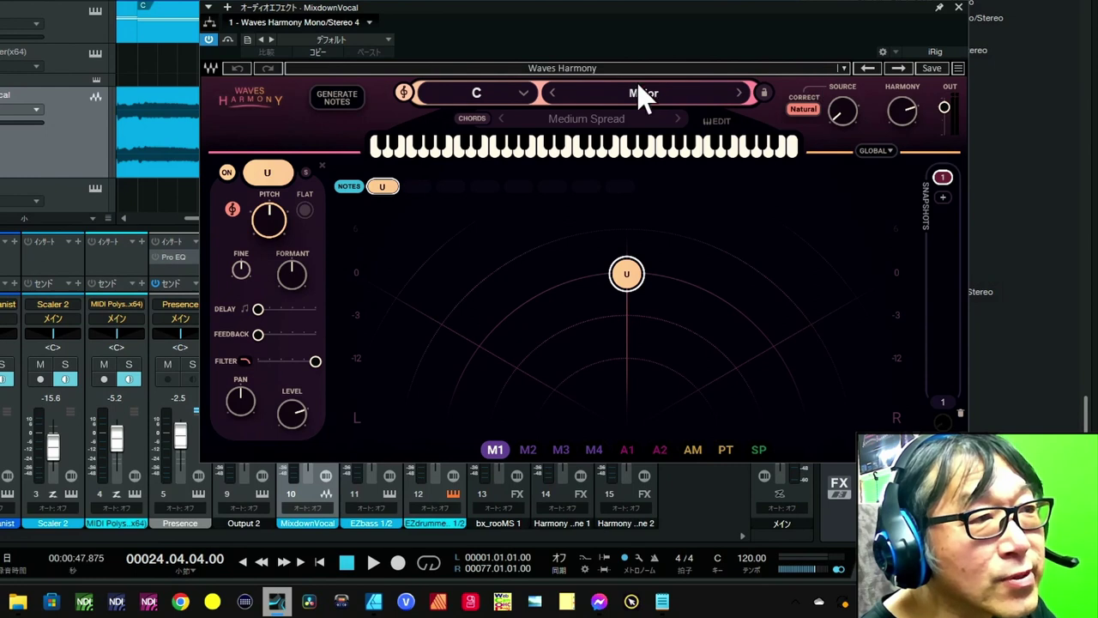
pyautogui.click(844, 69)
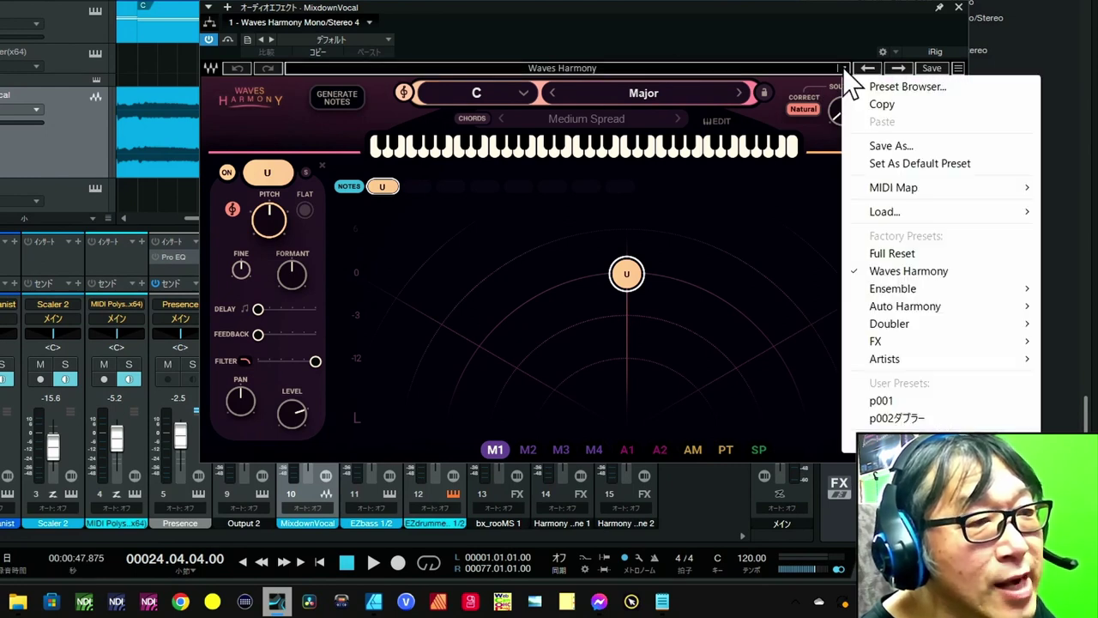
pyautogui.click(881, 401)
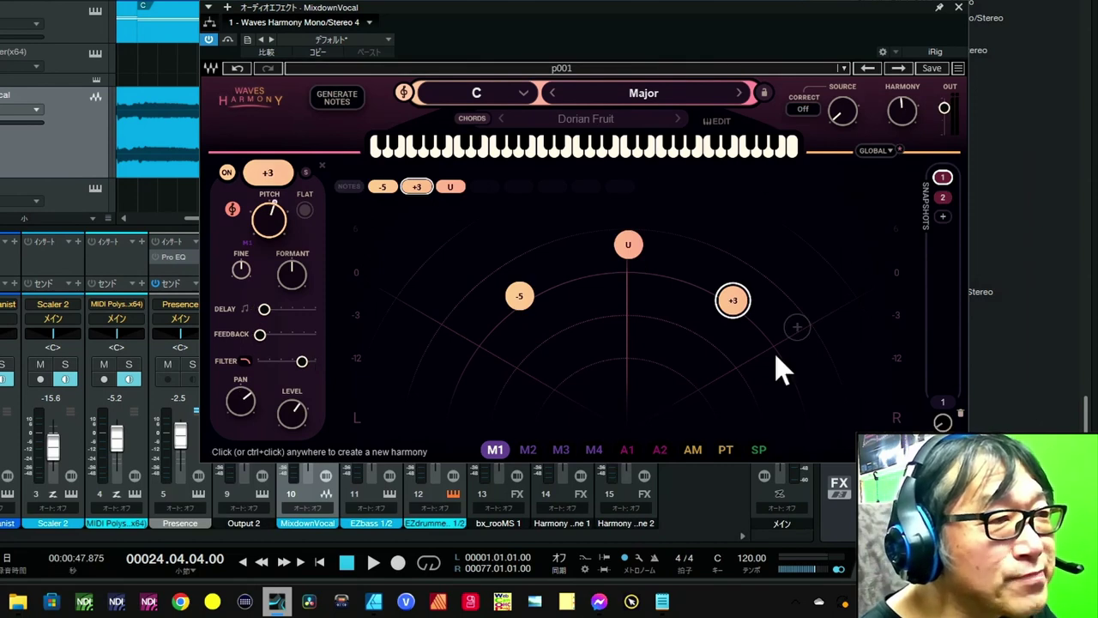
pyautogui.click(959, 8)
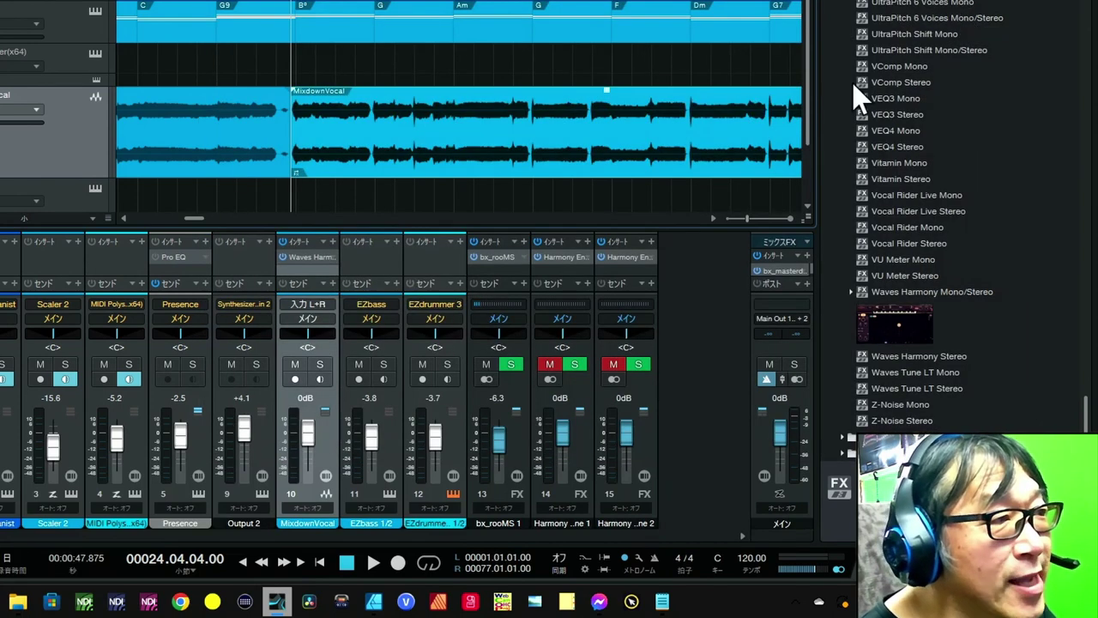
# Step: Load the user preset p002ダブラー in the bridge event's Waves Harmony effect and close the plug-in window
pyautogui.scroll(-6, 373, 3)
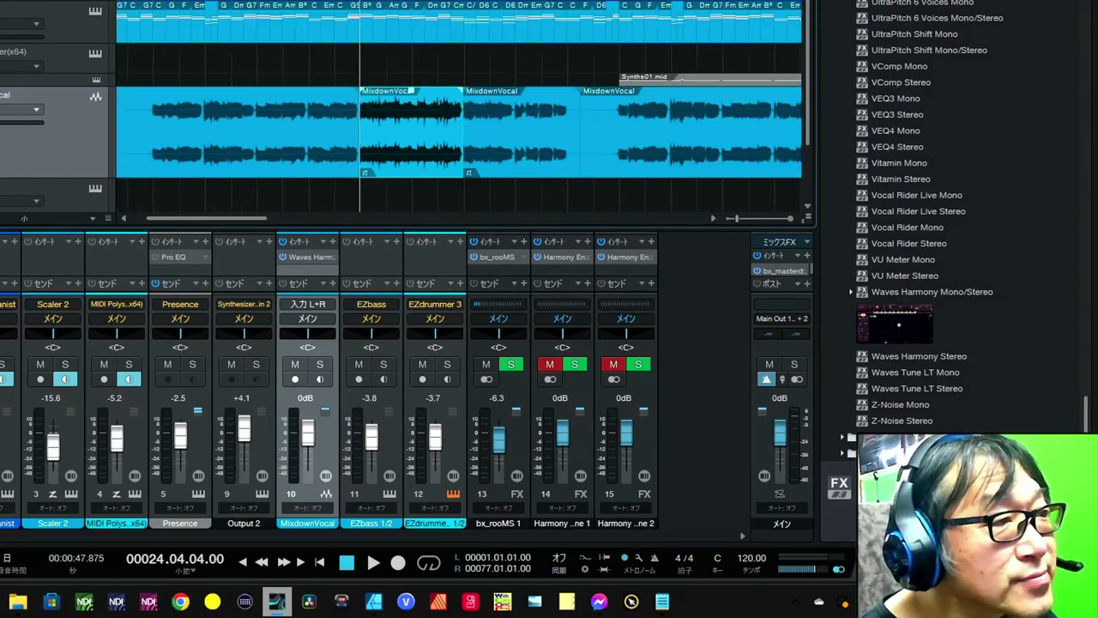
pyautogui.click(526, 121)
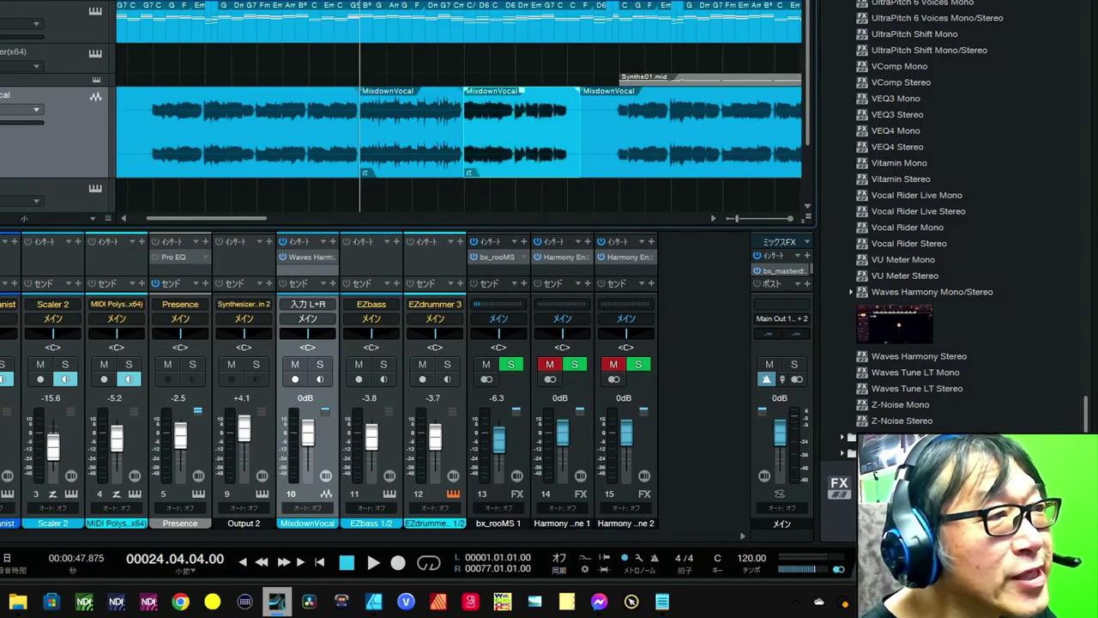
pyautogui.hotkey('ctrl', 'd')
pyautogui.click(547, 136)
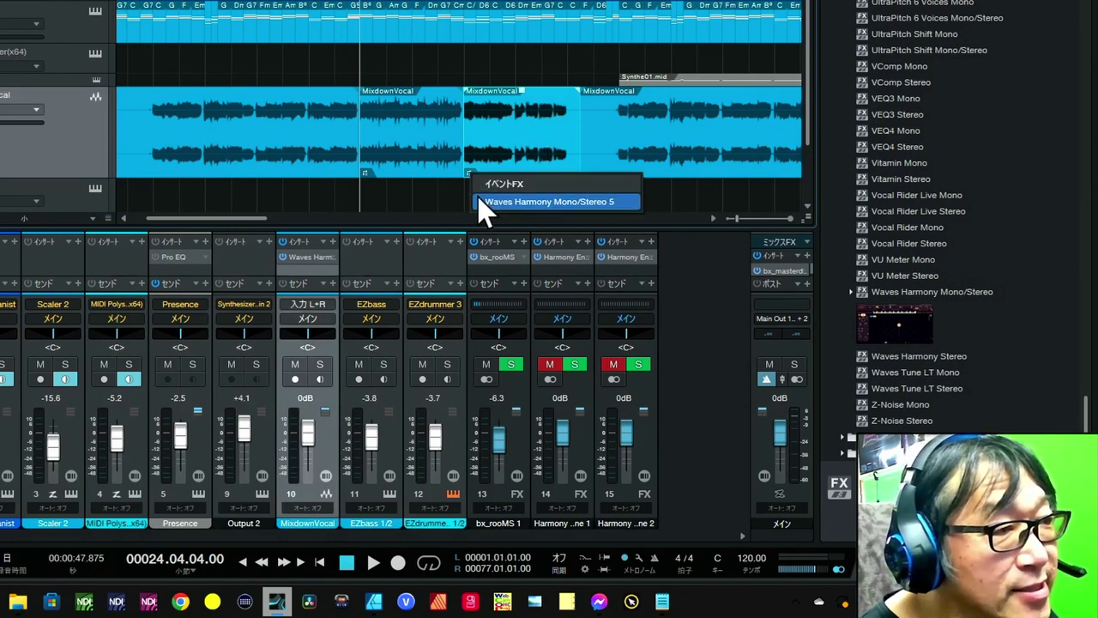
pyautogui.click(481, 202)
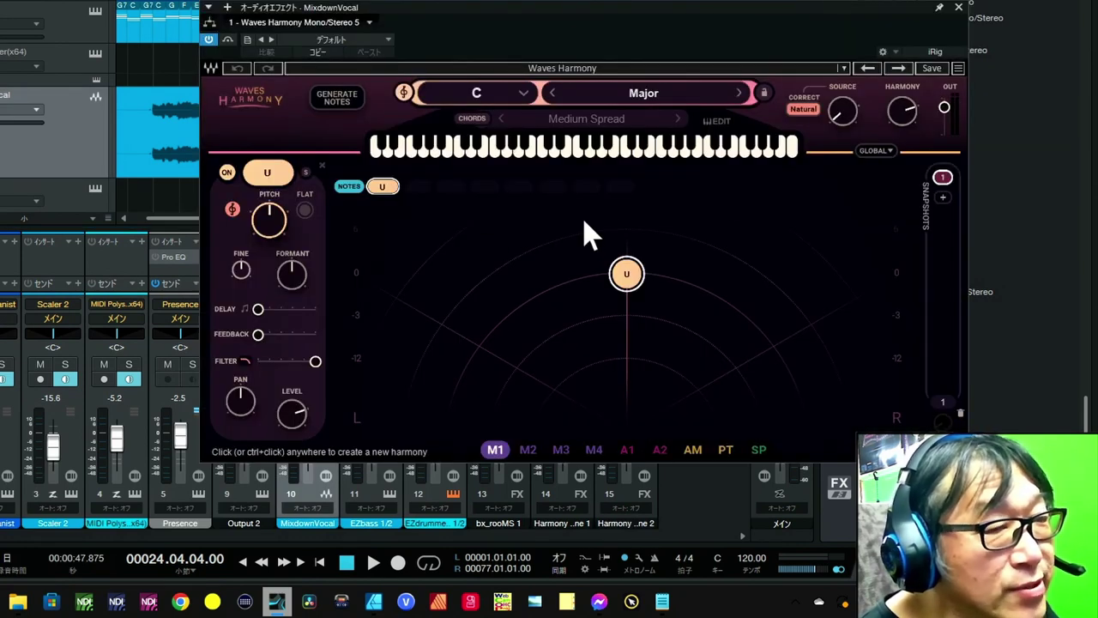
pyautogui.click(845, 68)
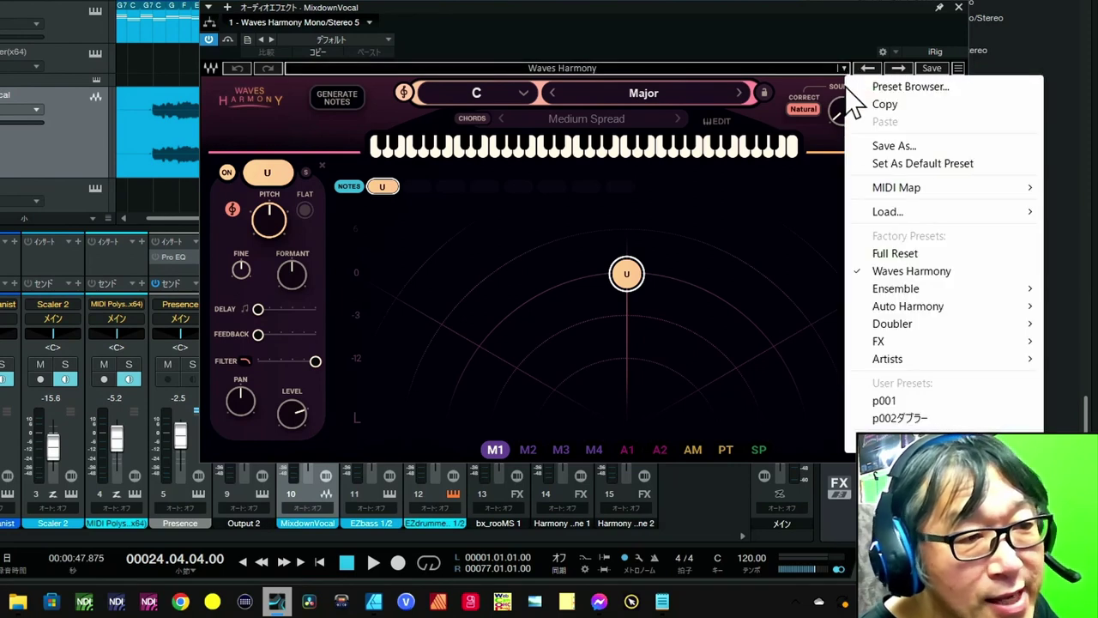
pyautogui.click(901, 418)
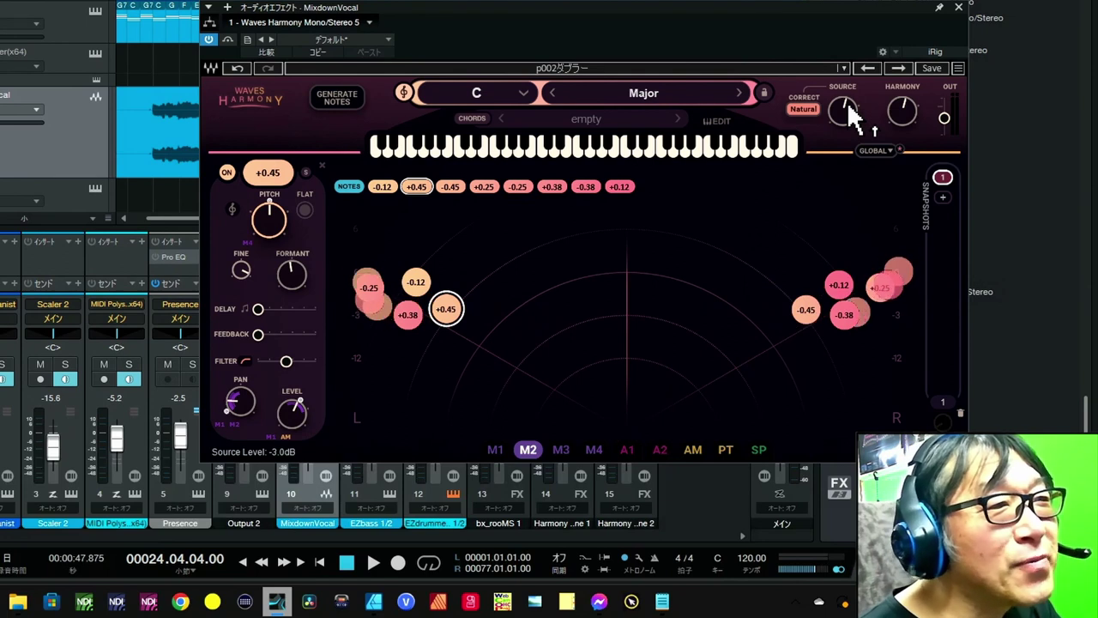
pyautogui.moveTo(847, 101)
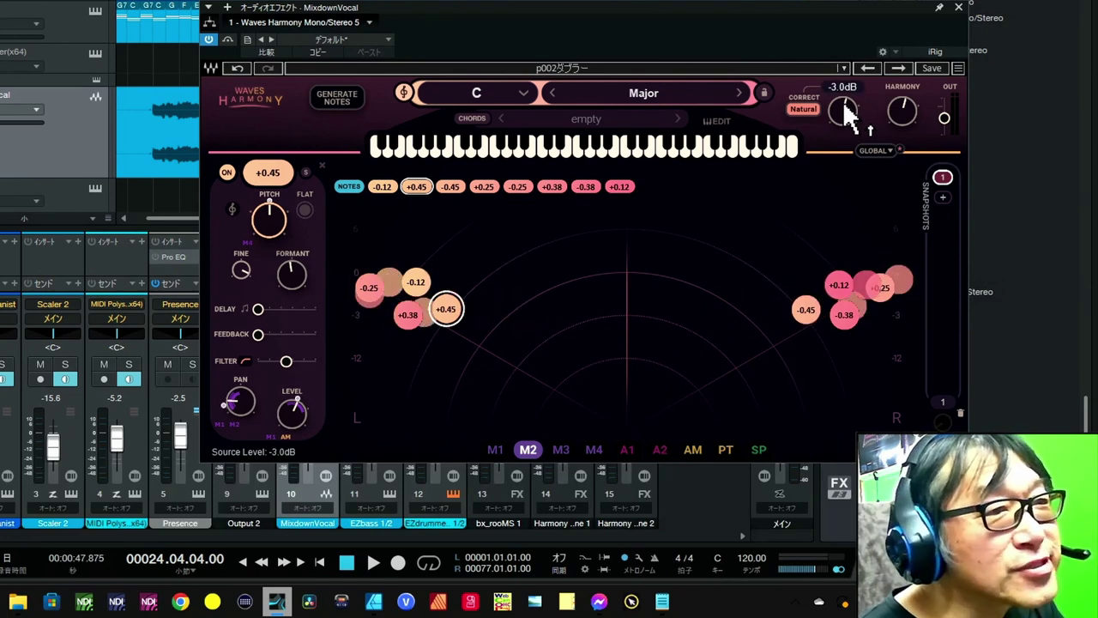
pyautogui.click(959, 9)
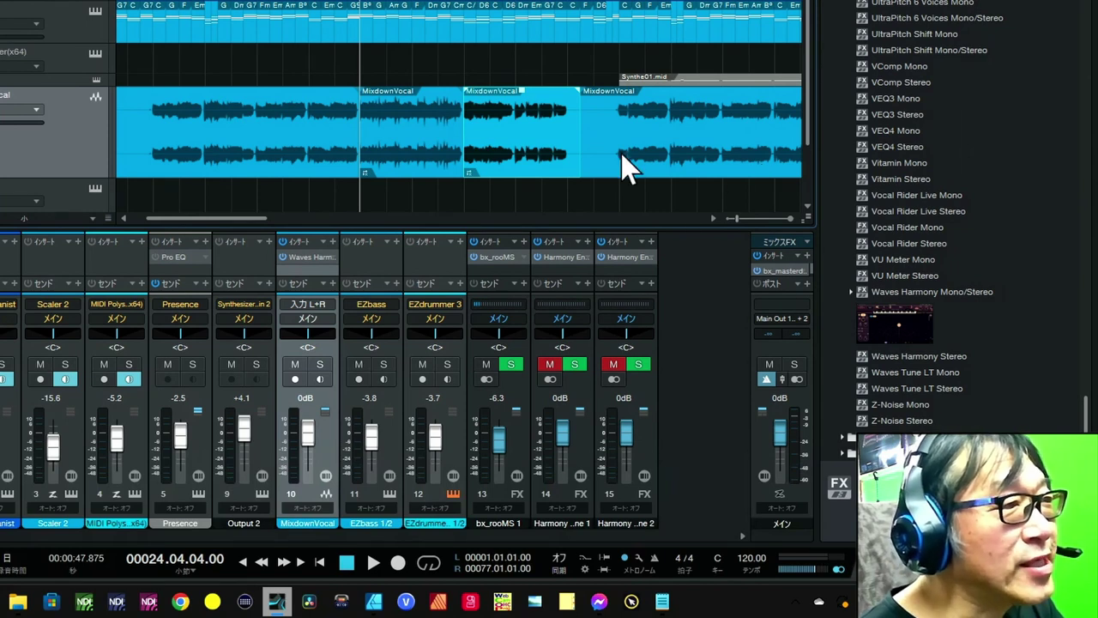
# Step: Place the playhead at 20.01.01.00, then enlarge the inspector's event section and examine the chorus and bridge events' event effects
pyautogui.click(473, 67)
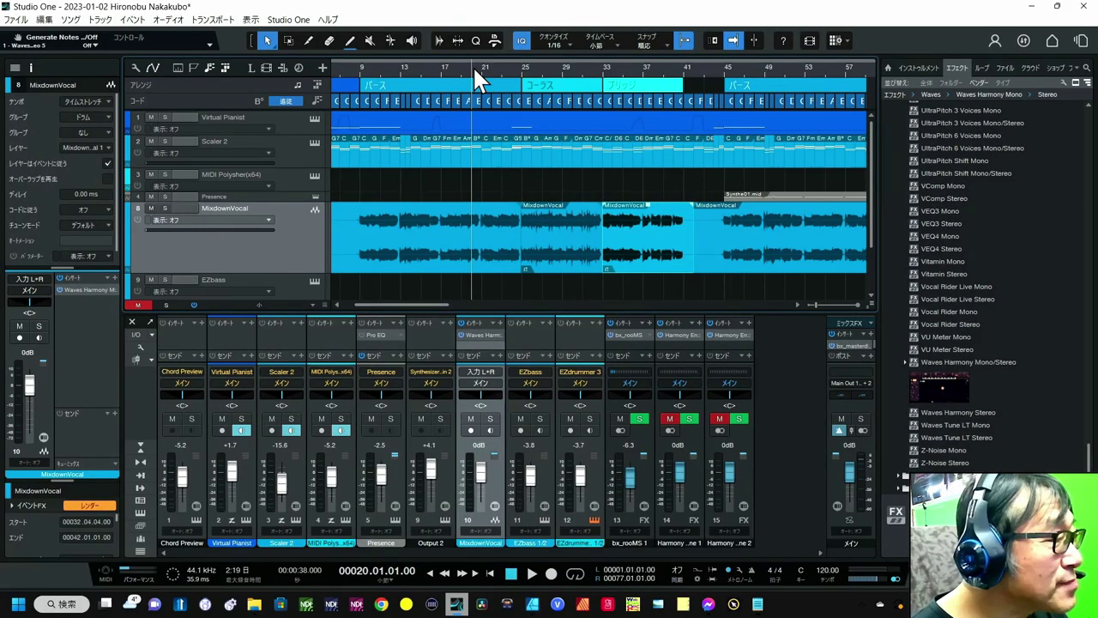
pyautogui.click(548, 241)
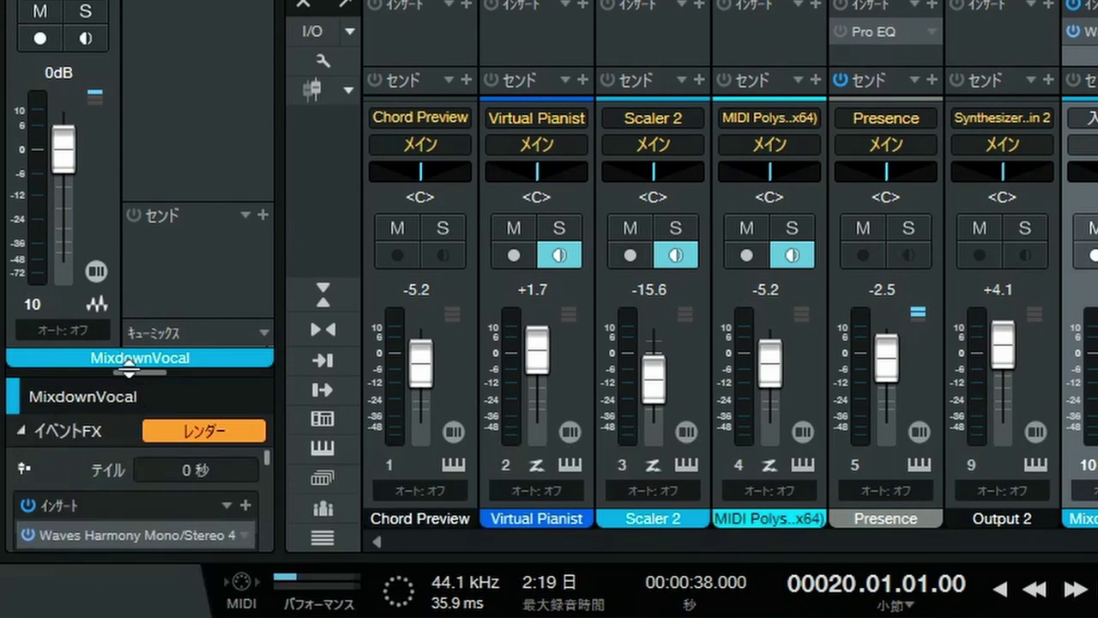
pyautogui.moveTo(127, 369); pyautogui.dragTo(122, 6)
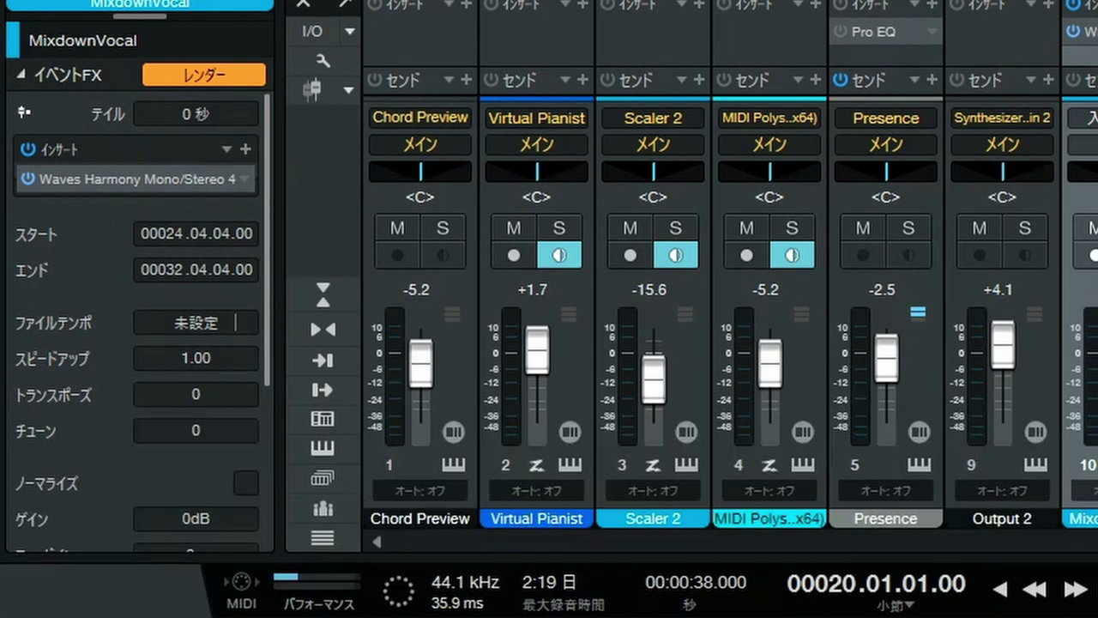
pyautogui.press('Left')
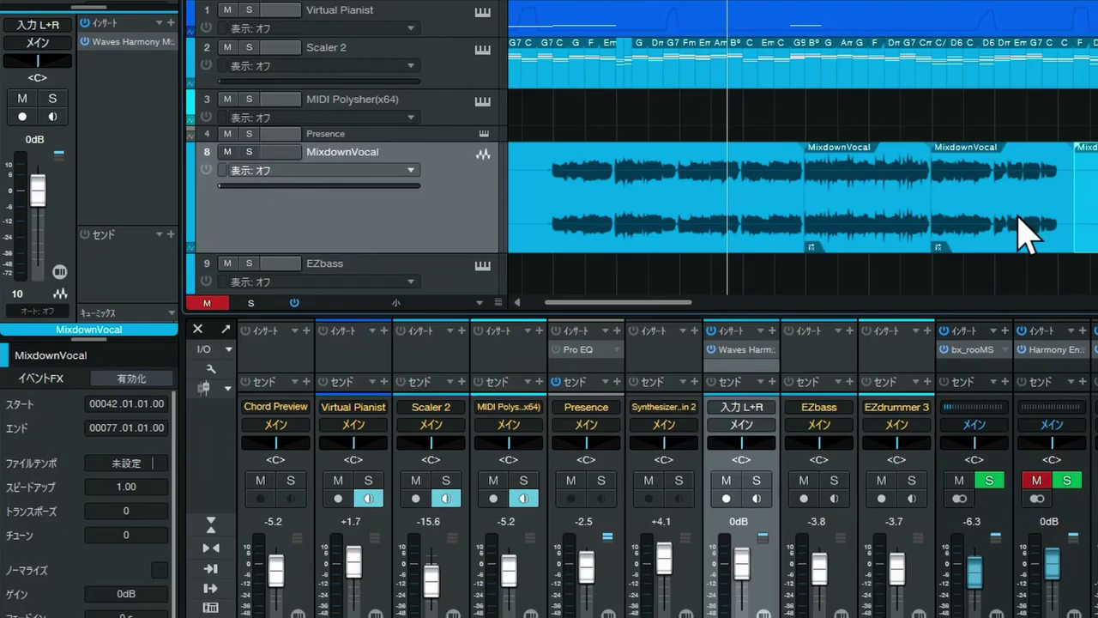
pyautogui.click(1024, 233)
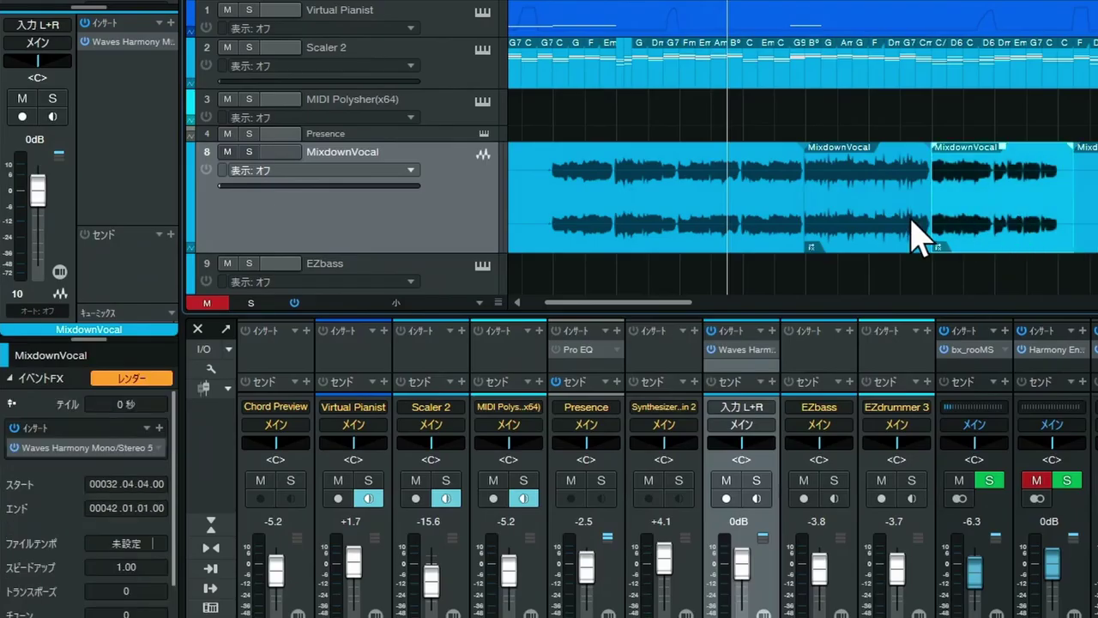
# Step: Compare the inspector settings of the verse and chorus MixdownVocal events, collapsing and re-expanding the chorus event's effects section
pyautogui.click(873, 234)
pyautogui.click(712, 234)
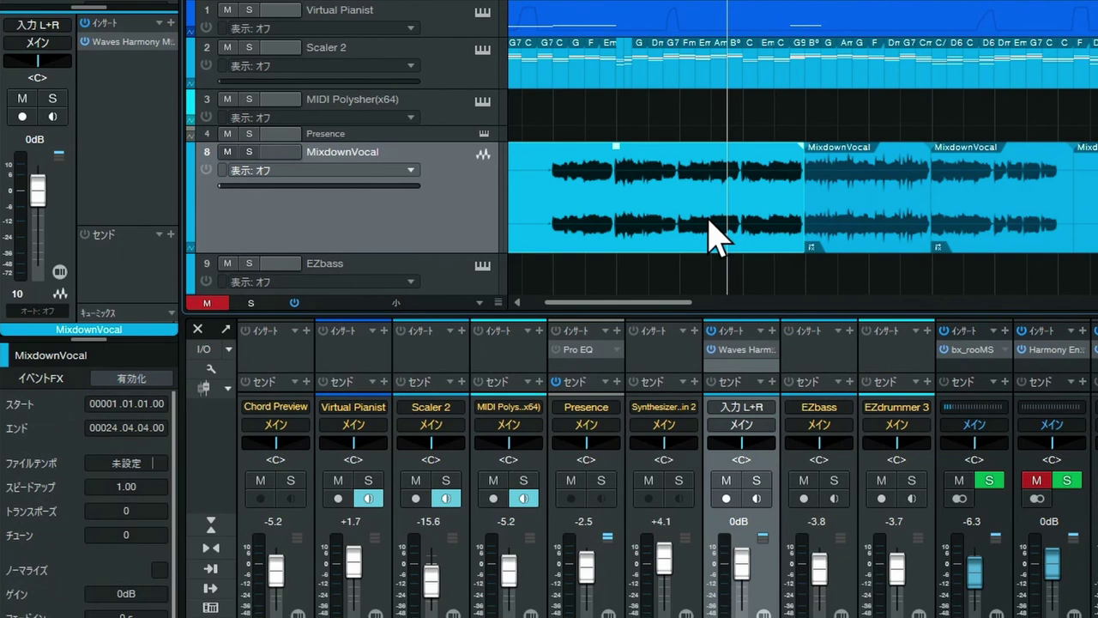
pyautogui.click(900, 186)
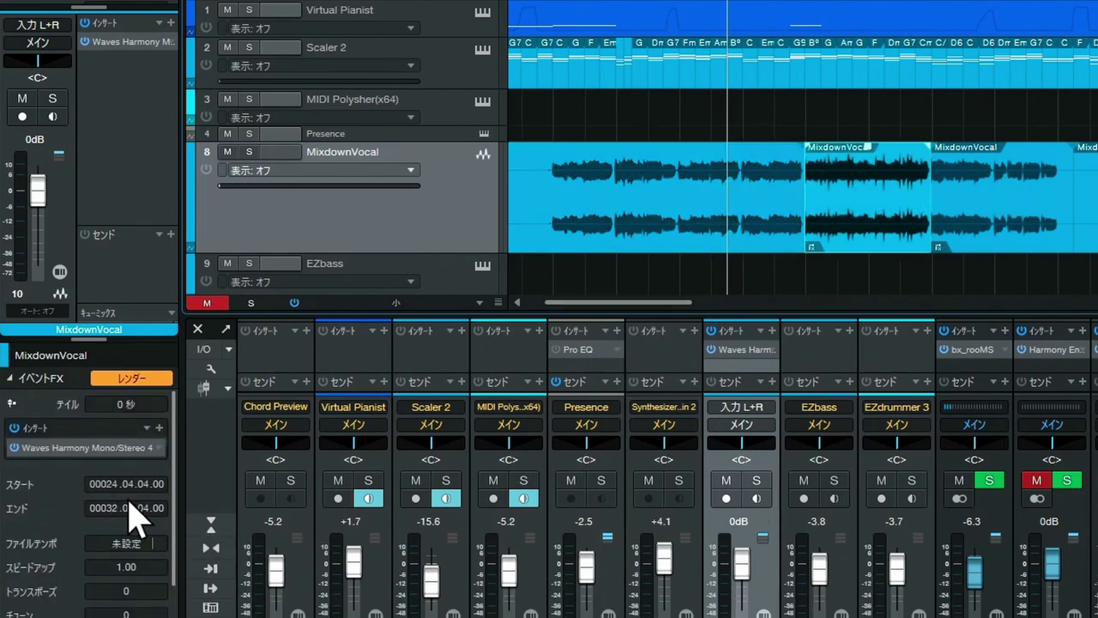
pyautogui.click(9, 379)
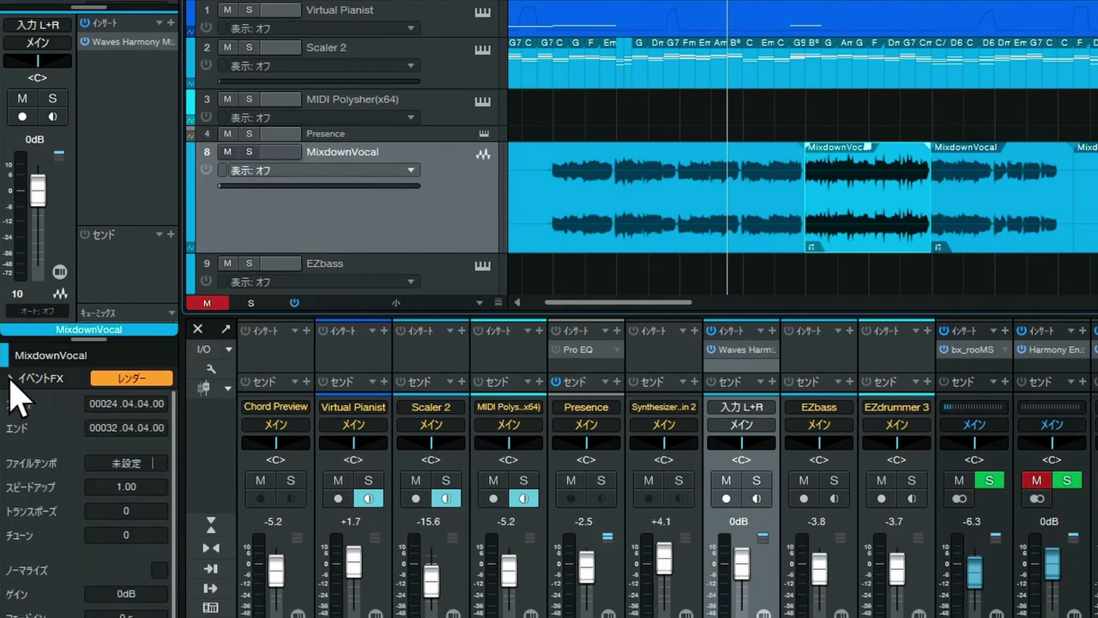
pyautogui.click(10, 380)
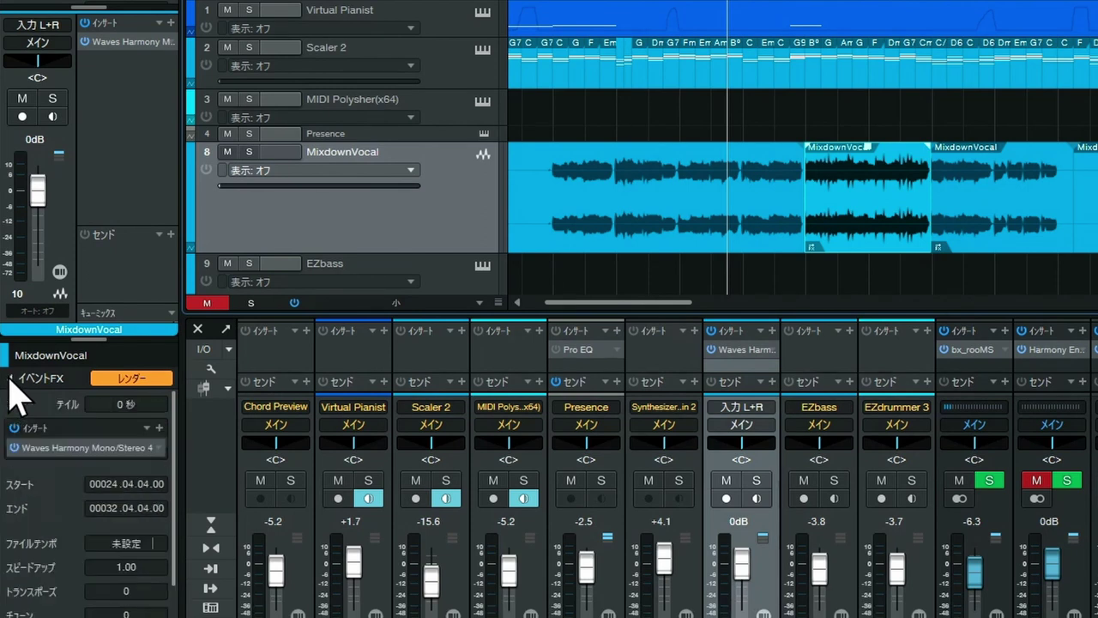
pyautogui.click(14, 447)
pyautogui.click(14, 447)
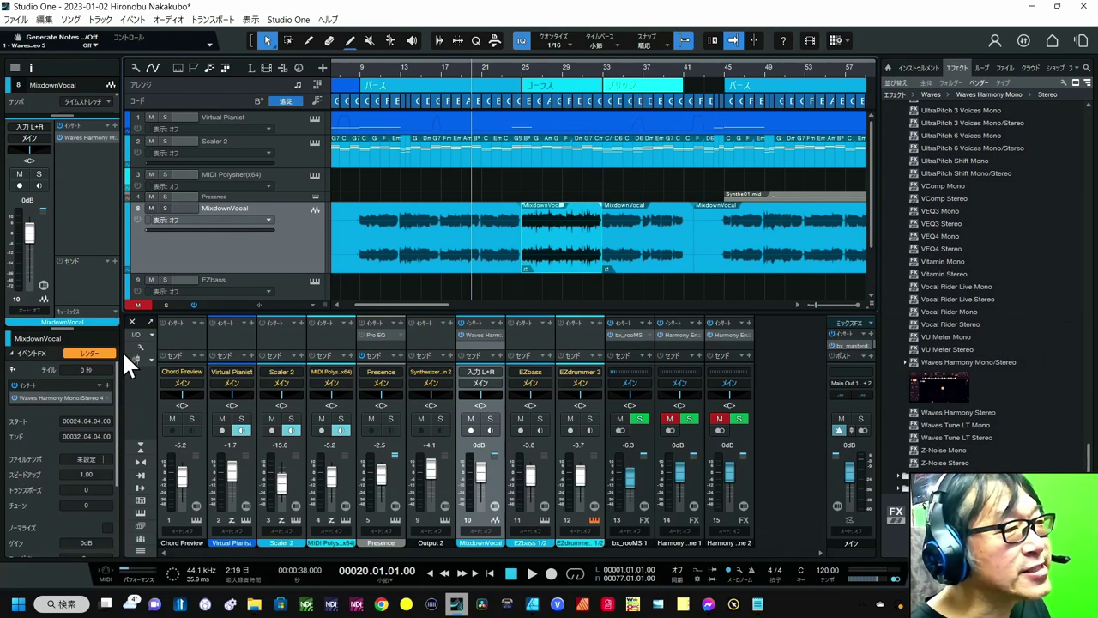
# Step: Play from 21.01.01.00 with the timeline zoomed in, stop before the chorus, and bypass the MixdownVocal track's inserts
pyautogui.click(483, 70)
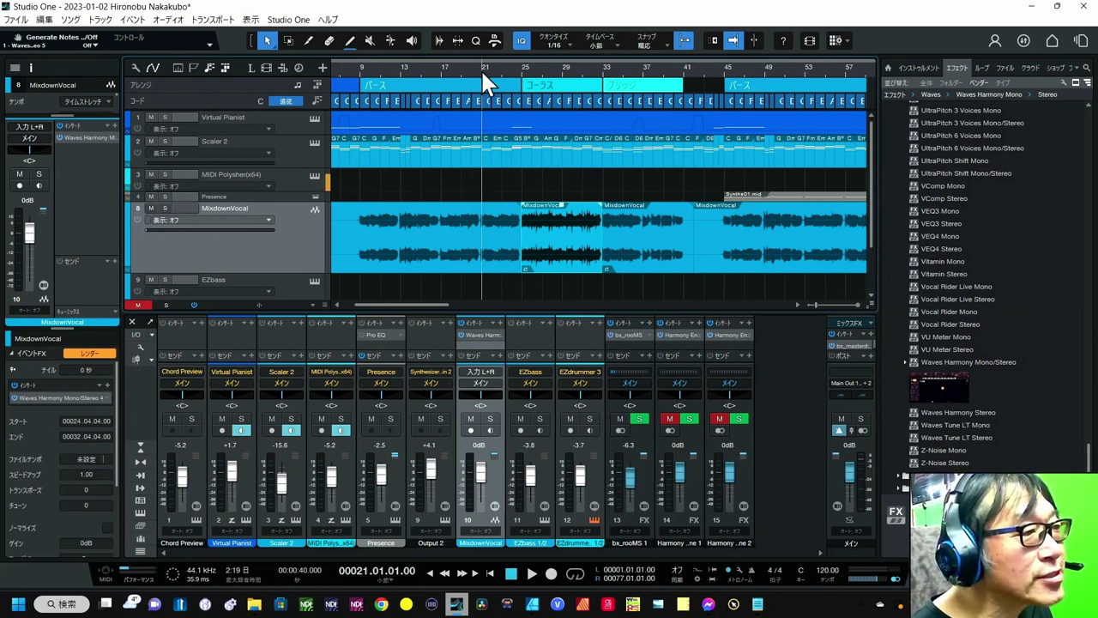
pyautogui.moveTo(500, 72); pyautogui.dragTo(471, 81)
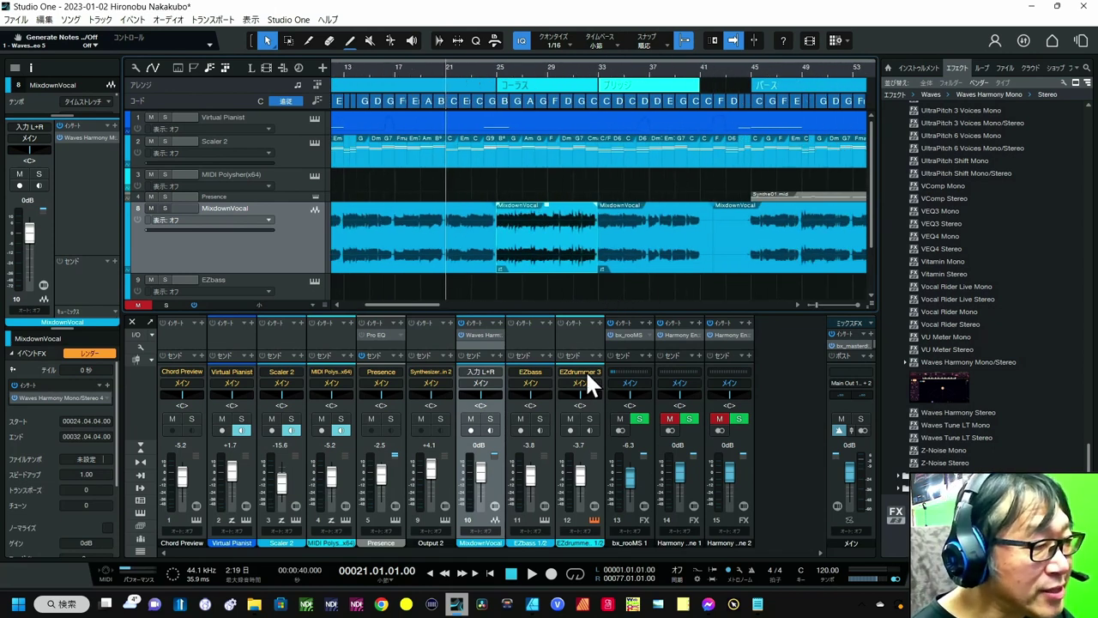
pyautogui.click(534, 574)
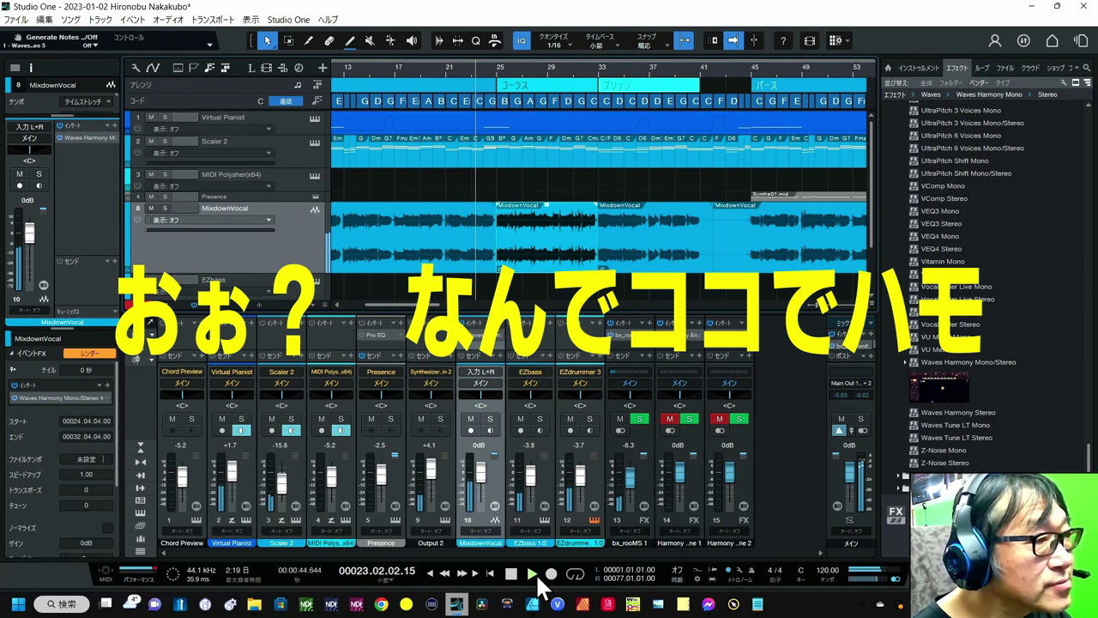
pyautogui.press('space')
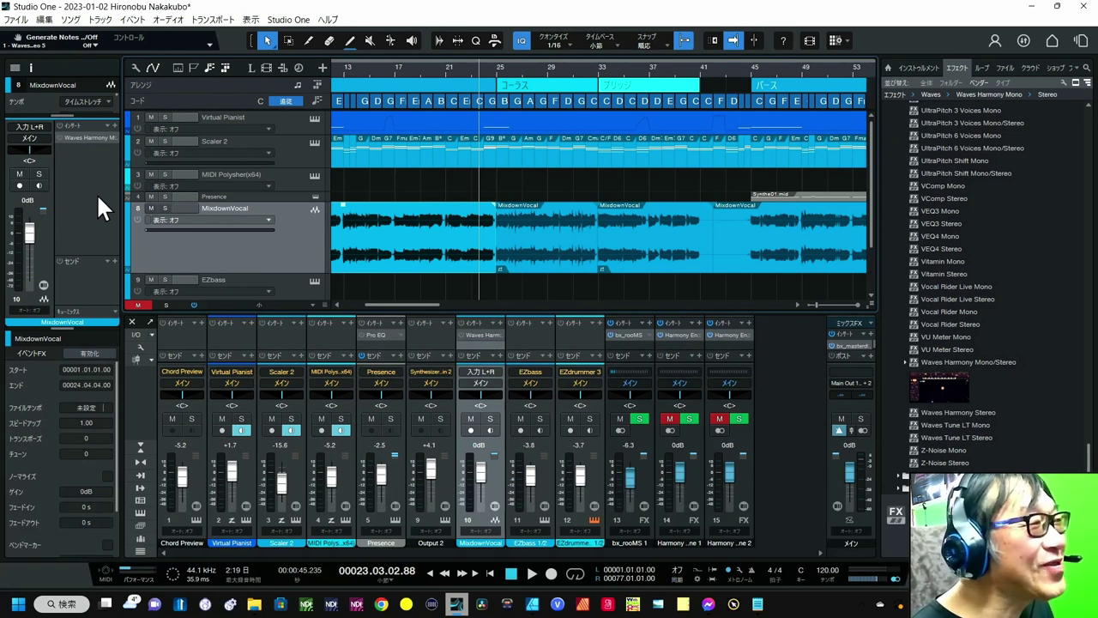
# Step: Play from 21.01.01.00 into the chorus, view the chorus event's Waves Harmony effect during playback, and close its window
pyautogui.click(445, 70)
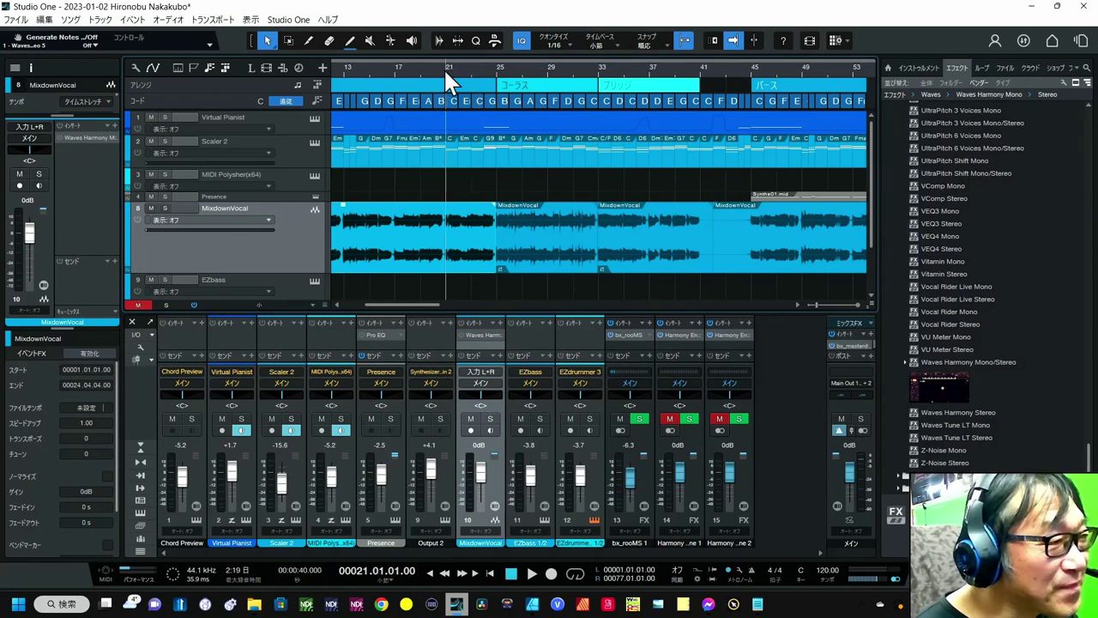
pyautogui.press('space')
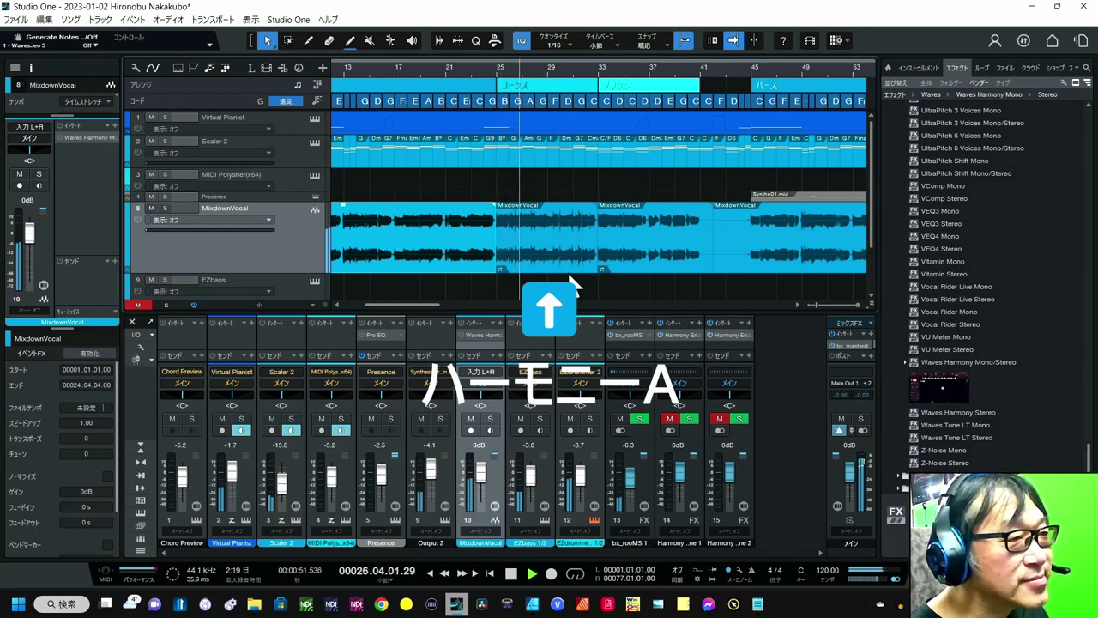
pyautogui.click(499, 267)
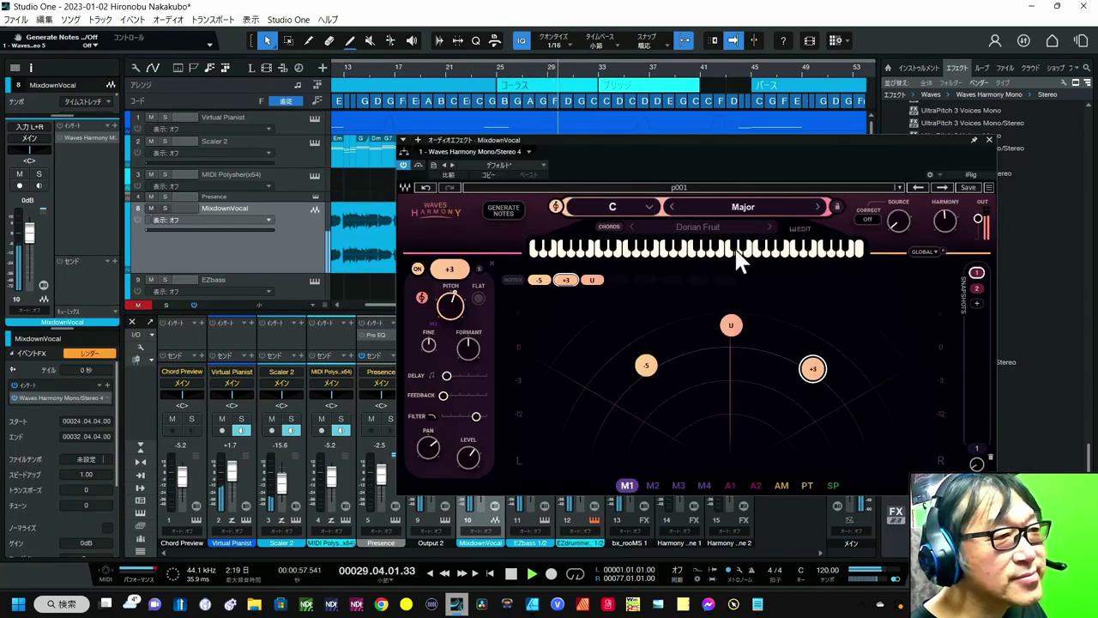
pyautogui.click(990, 139)
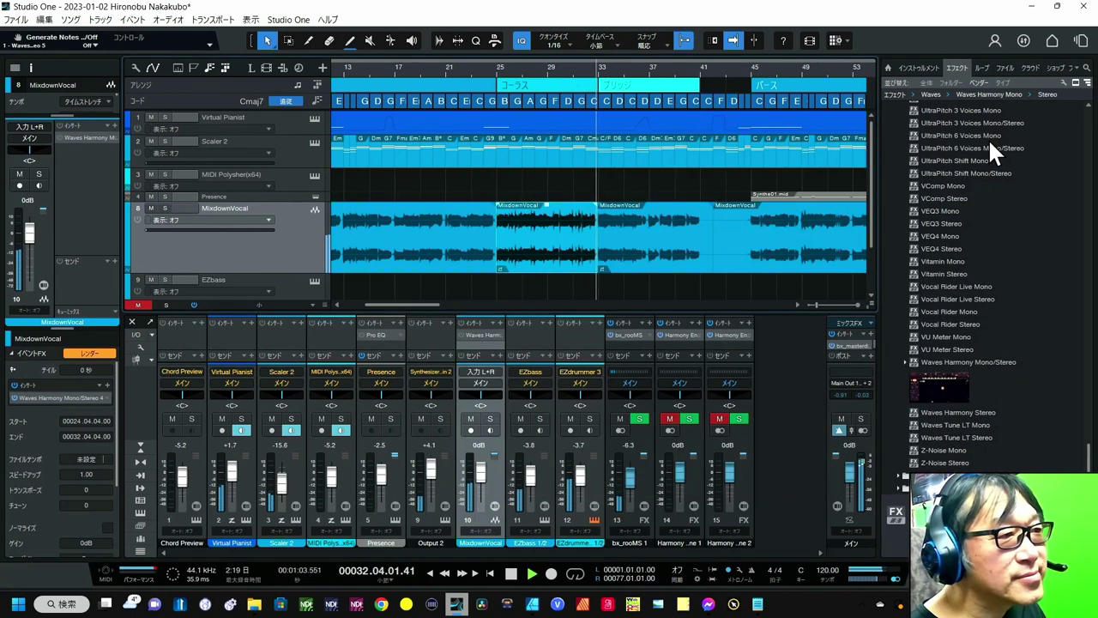
# Step: View the bridge event's Waves Harmony effect while the passage plays, and close the plug-in window
pyautogui.click(603, 264)
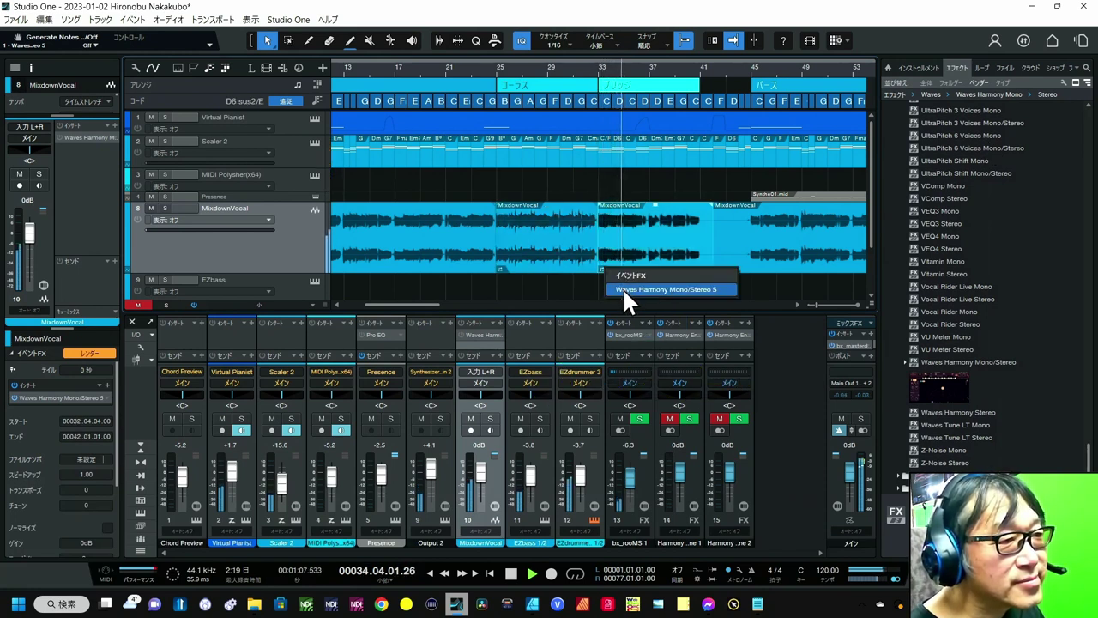
pyautogui.click(624, 289)
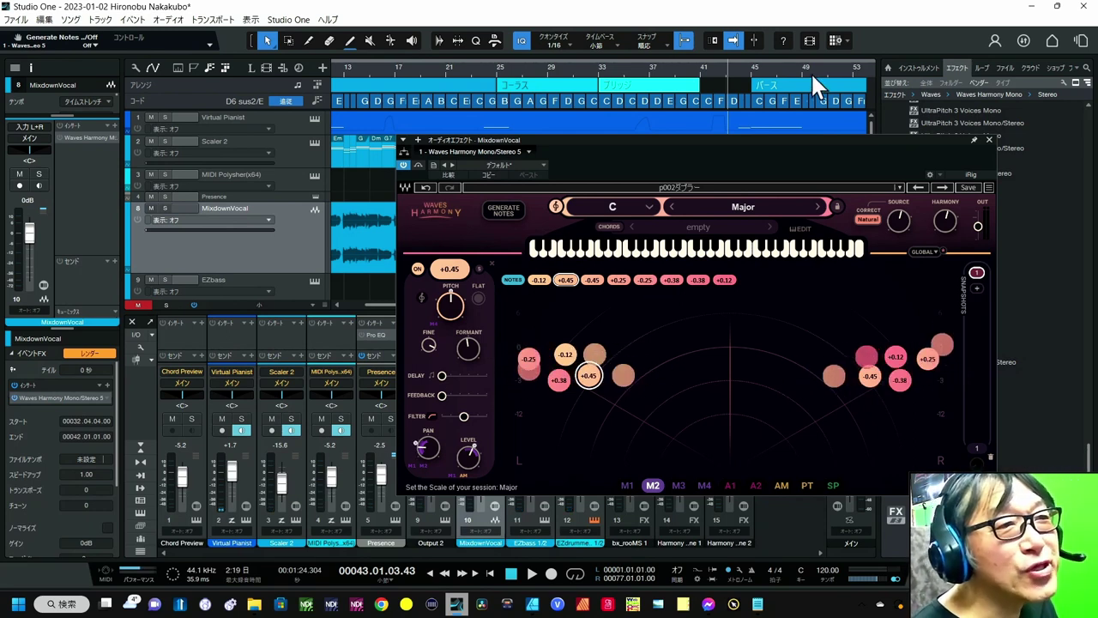
pyautogui.click(990, 139)
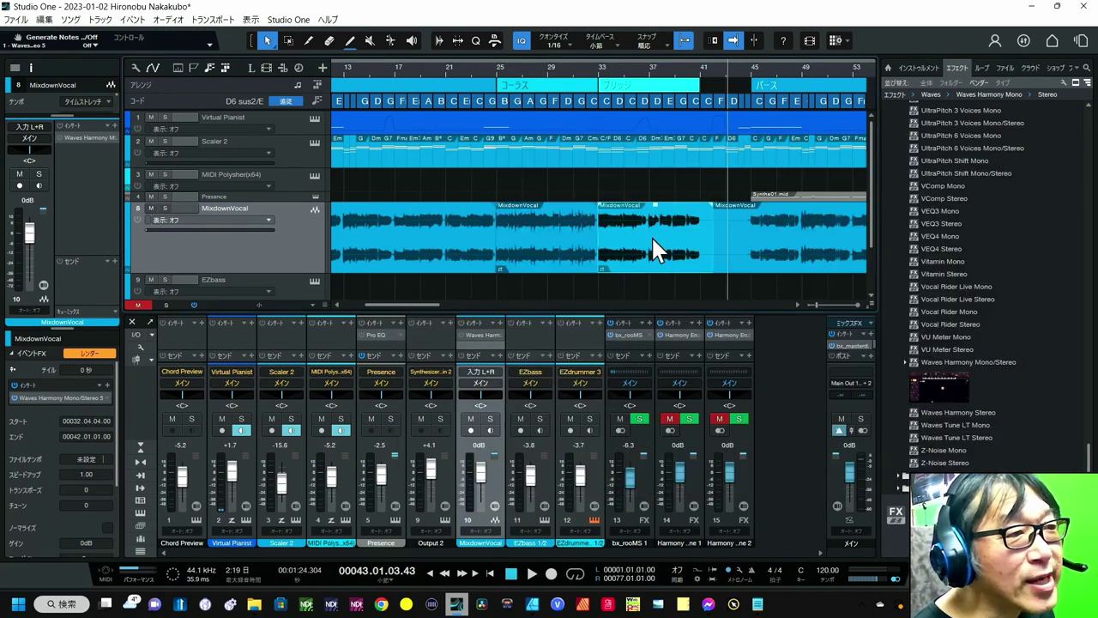
# Step: Add bx_console AMEK 9099 as a second event effect on the bridge event and move its window clear of the arrangement
pyautogui.scroll(15, 939, 297)
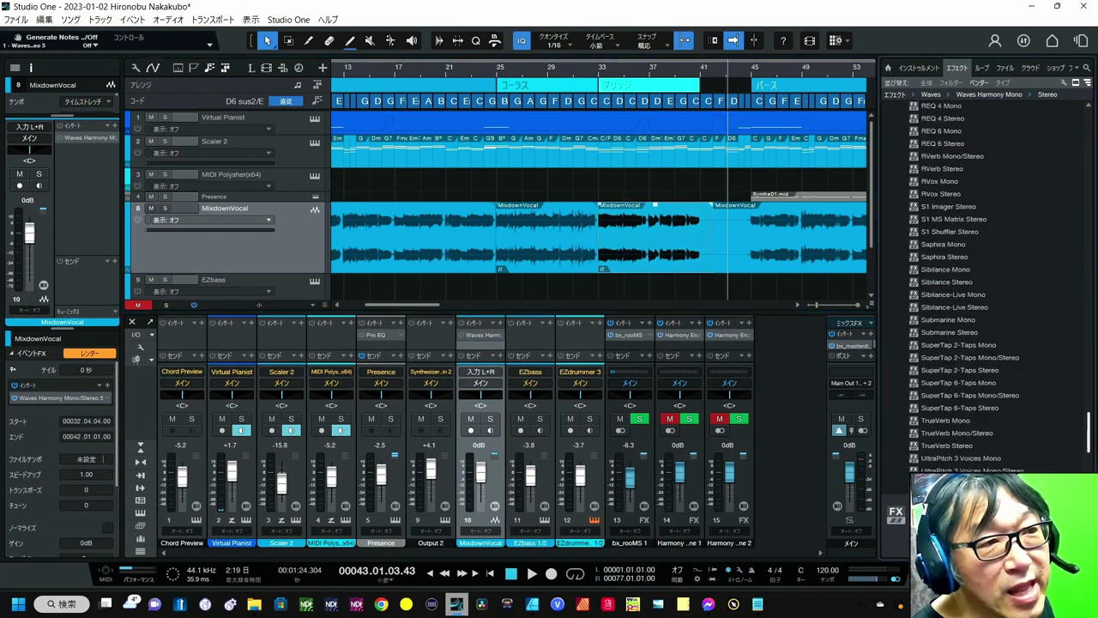
pyautogui.scroll(10, 952, 283)
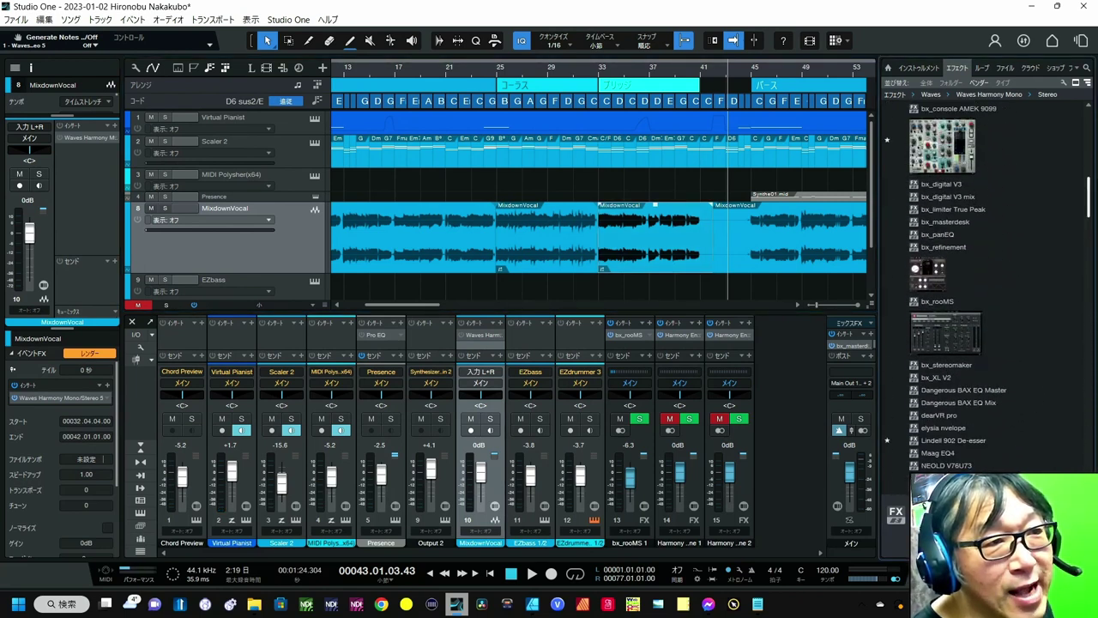
pyautogui.click(939, 287)
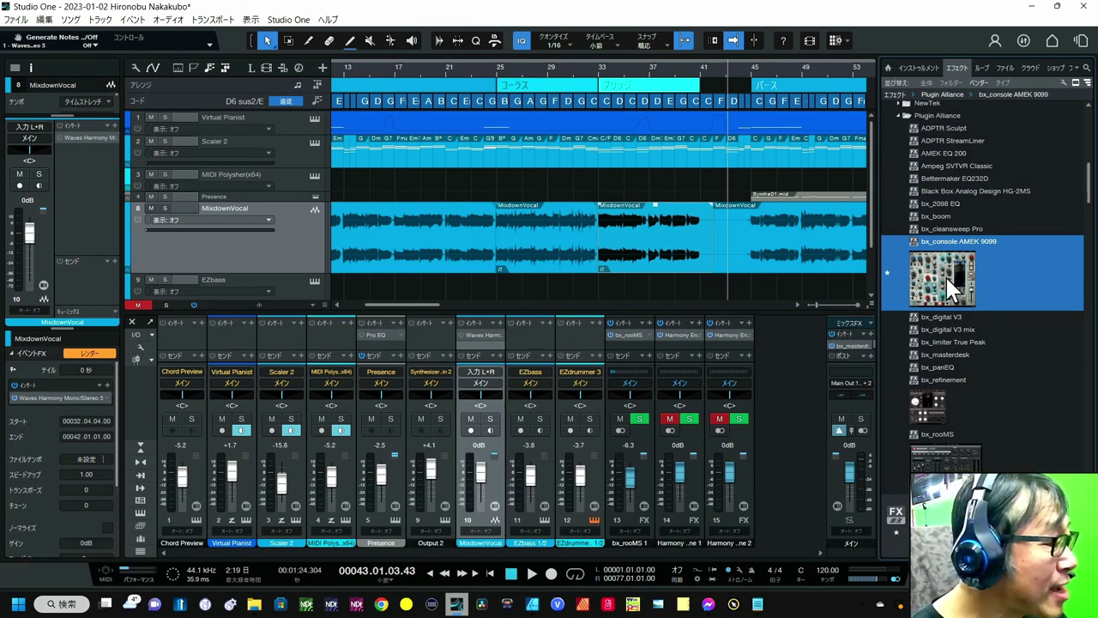
pyautogui.moveTo(953, 280); pyautogui.dragTo(649, 241)
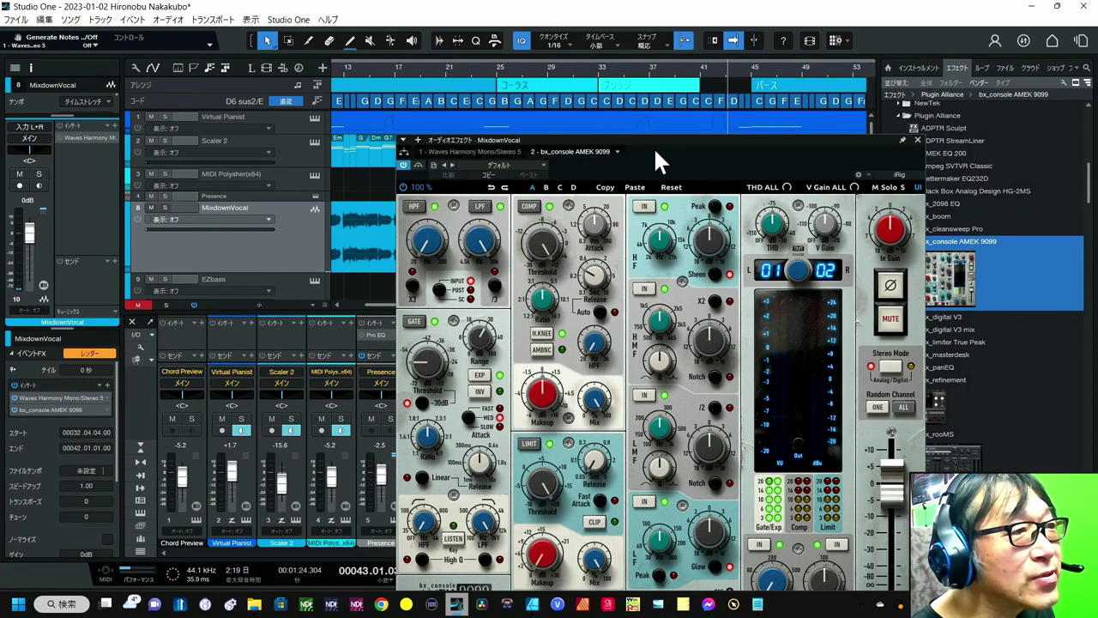
pyautogui.moveTo(654, 140); pyautogui.dragTo(1001, 116)
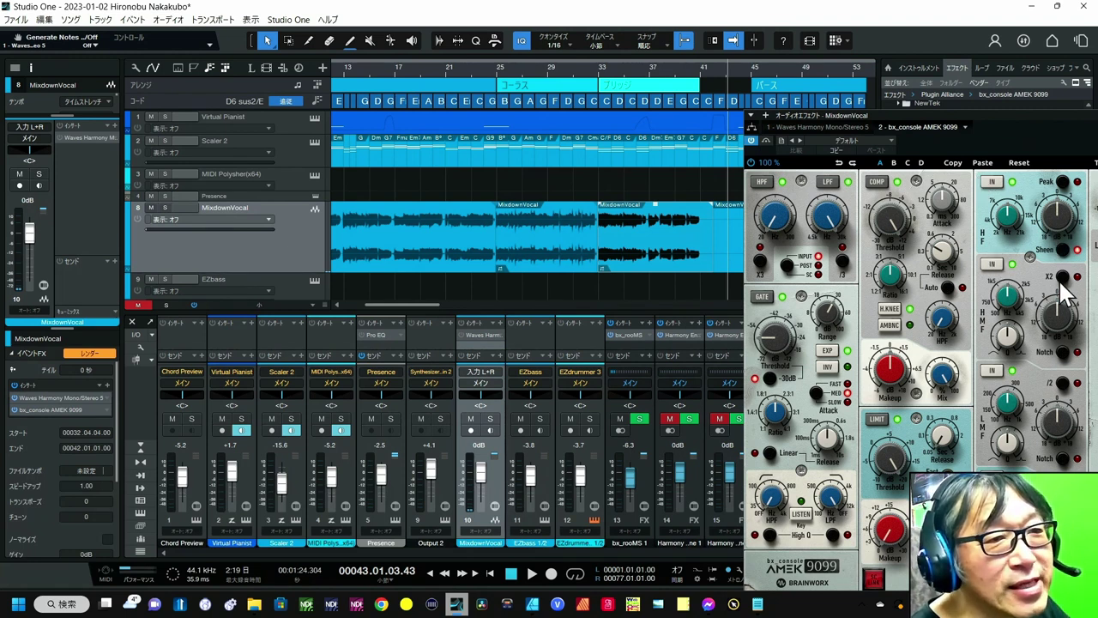
# Step: Play the bridge from 33.01.01.00 and raise the AMEK 9099's High Gain to +10.8 dB and High Mid Gain to +11.3 dB
pyautogui.click(601, 84)
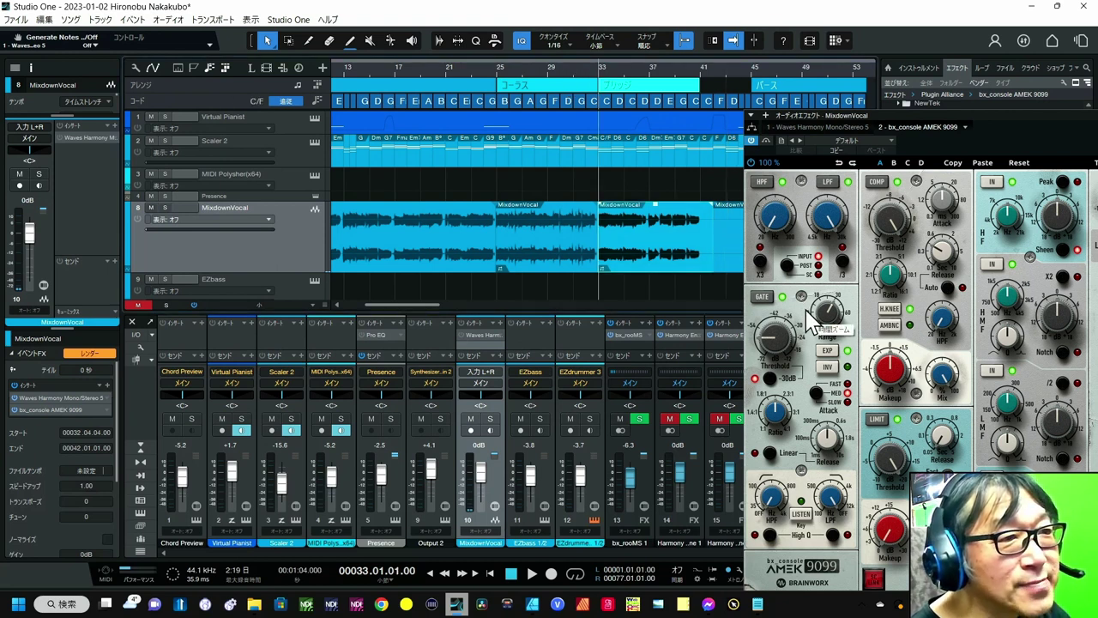
pyautogui.click(532, 574)
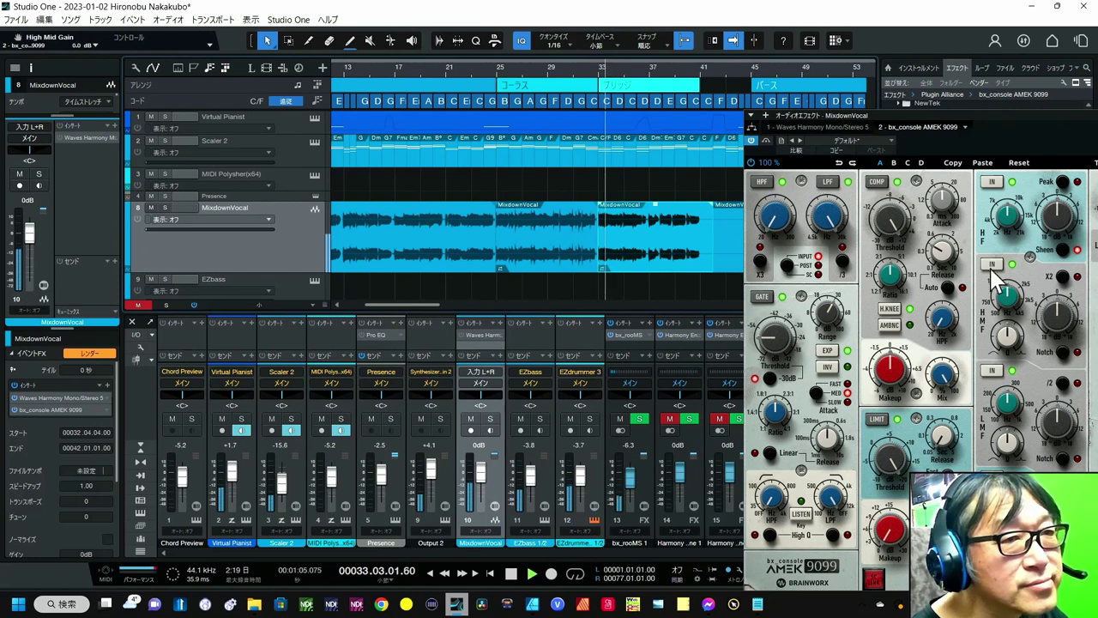
pyautogui.moveTo(1057, 214); pyautogui.dragTo(1056, 179)
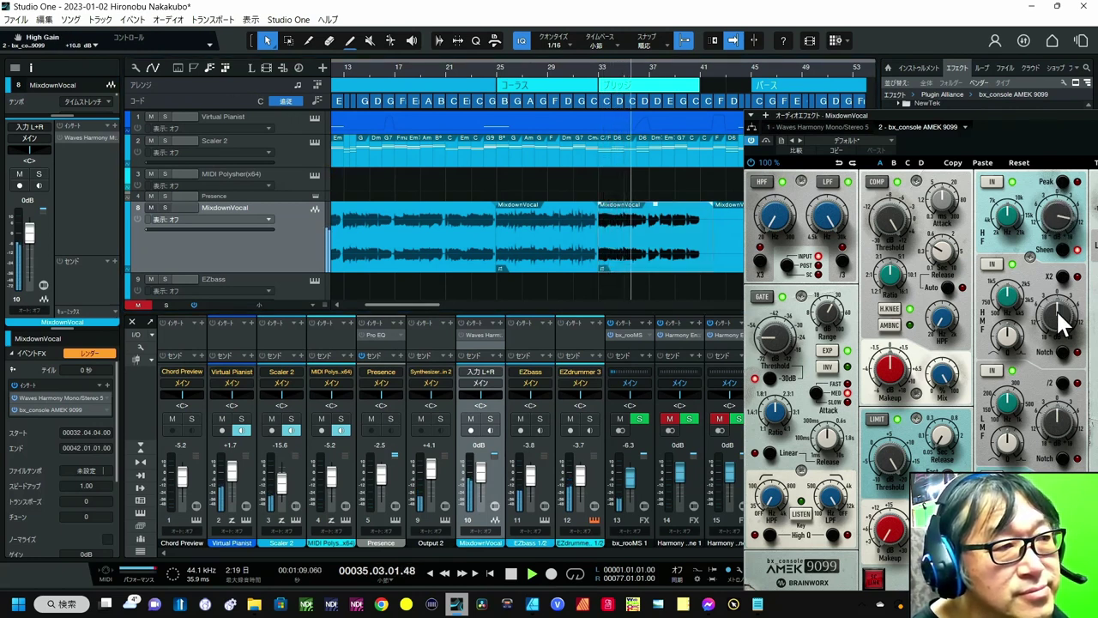
pyautogui.moveTo(1057, 309); pyautogui.dragTo(1058, 283)
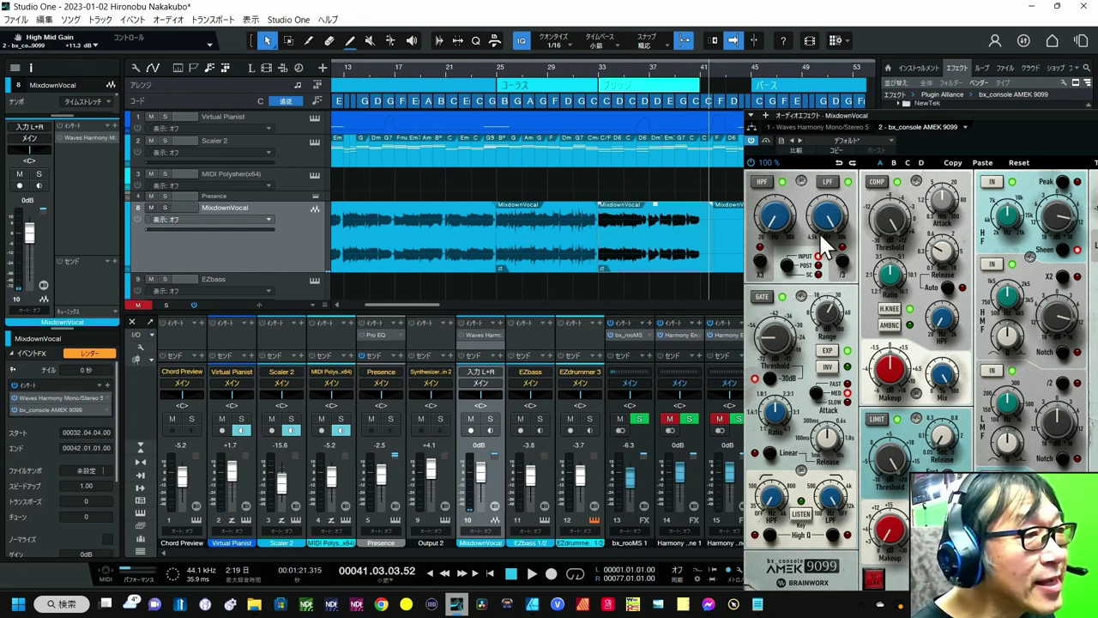
# Step: Bypass the bridge event's insert effects and play the passage from 33.01.01.00 for comparison
pyautogui.click(659, 237)
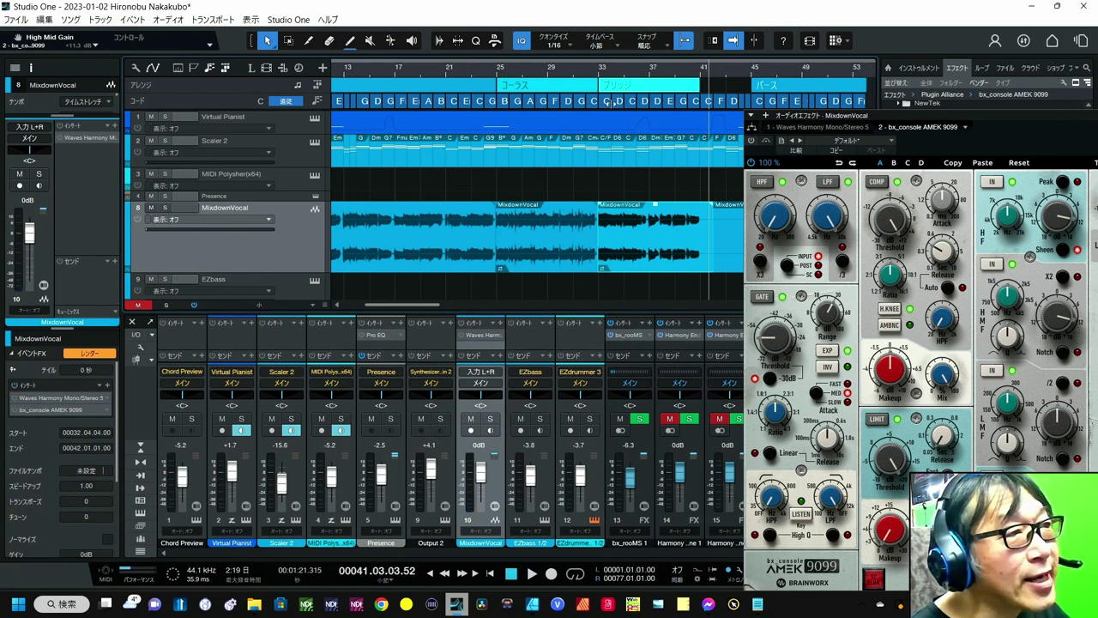
pyautogui.click(602, 80)
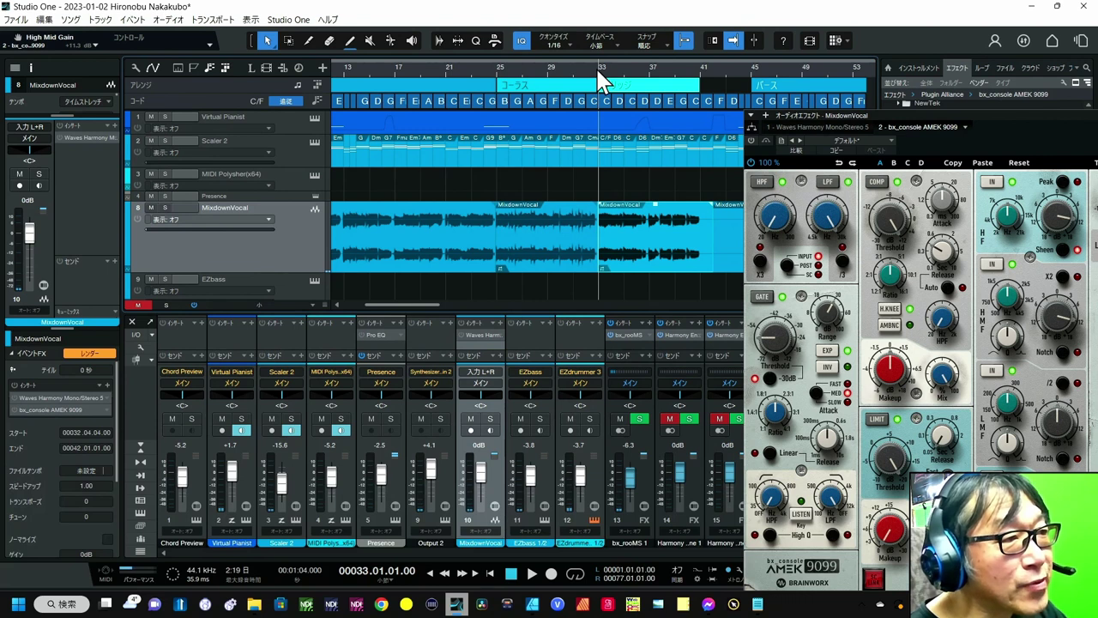
pyautogui.press('space')
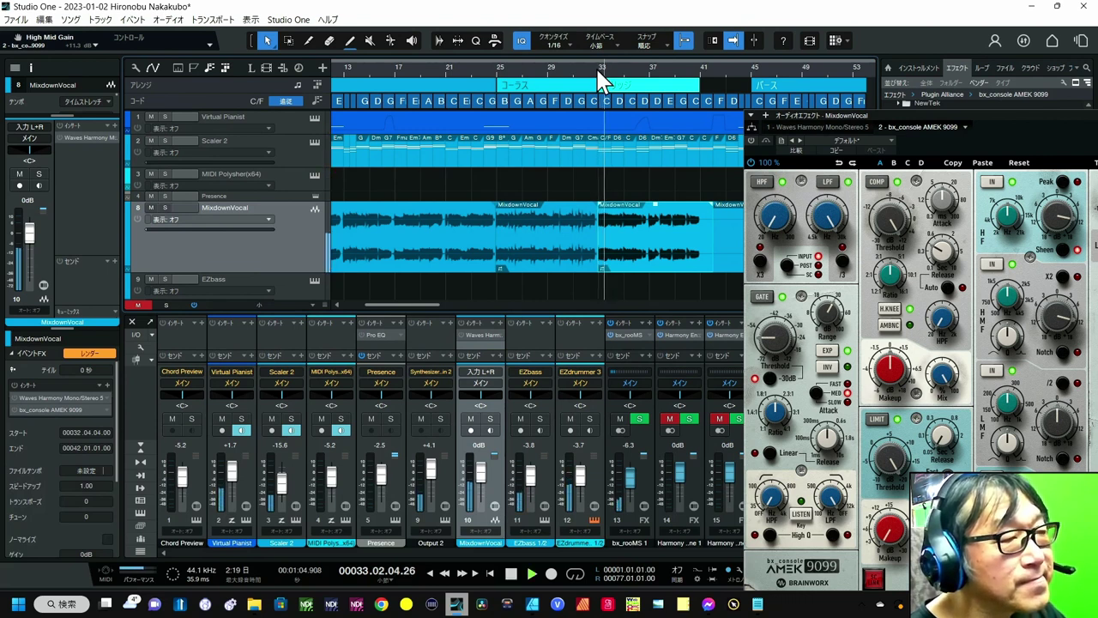